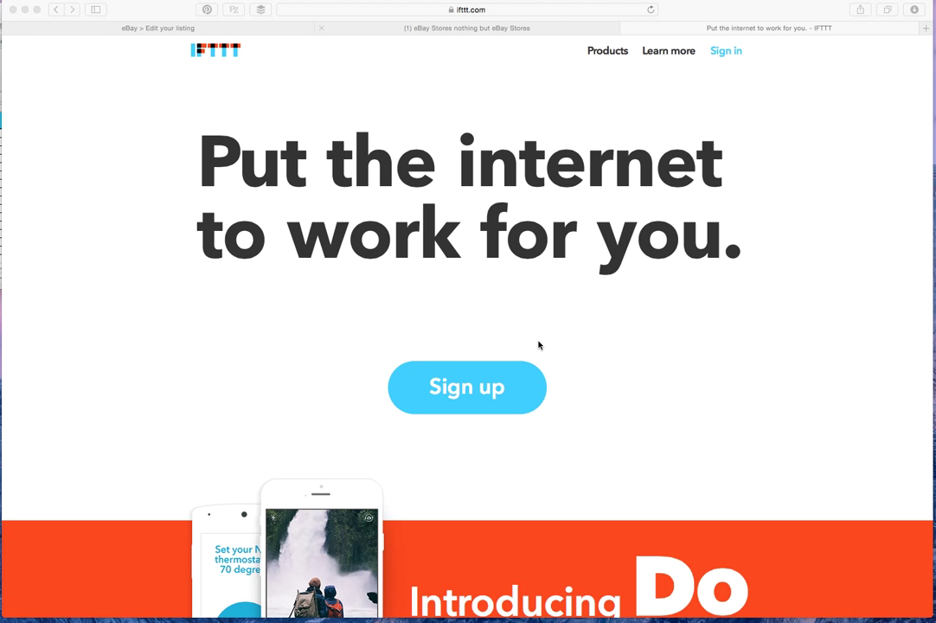
Open the sign-up form and enter a username and e-mail address
left_click(447, 396)
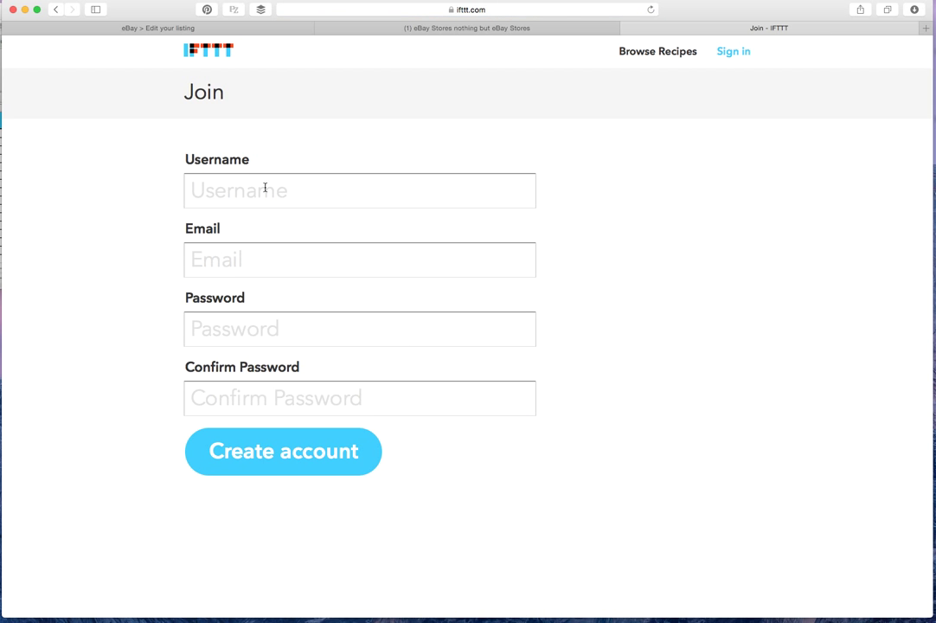
left_click(291, 190)
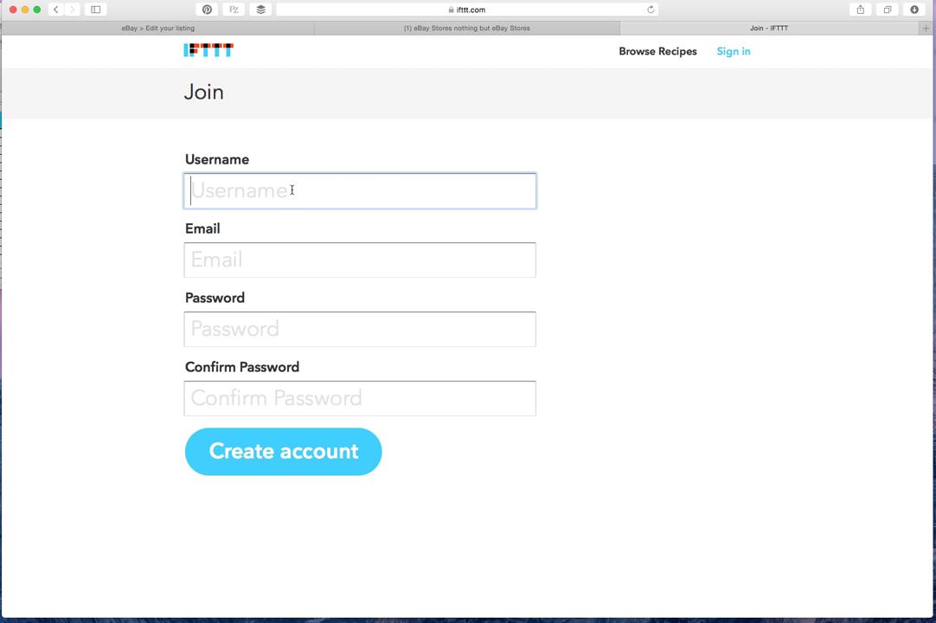
type("impaz033")
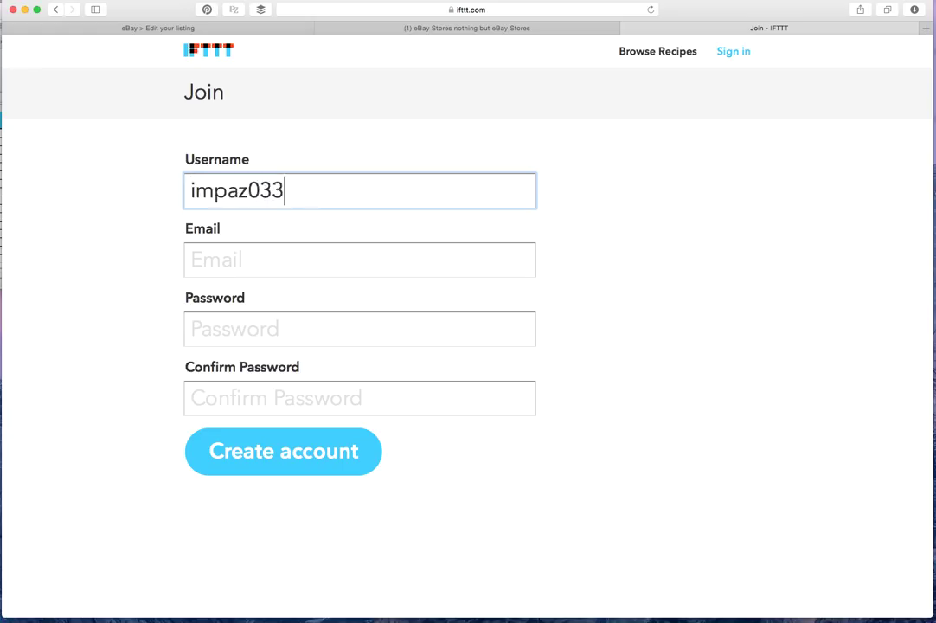
type("0`")
key("BackSpace")
left_click(192, 259)
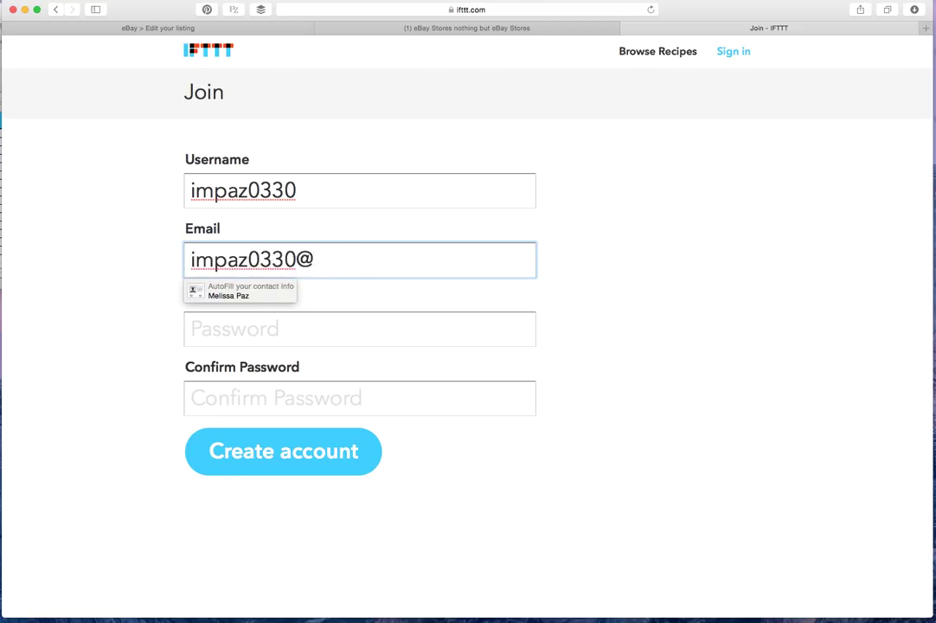
Enter and confirm the account password, then create the account
key("Tab")
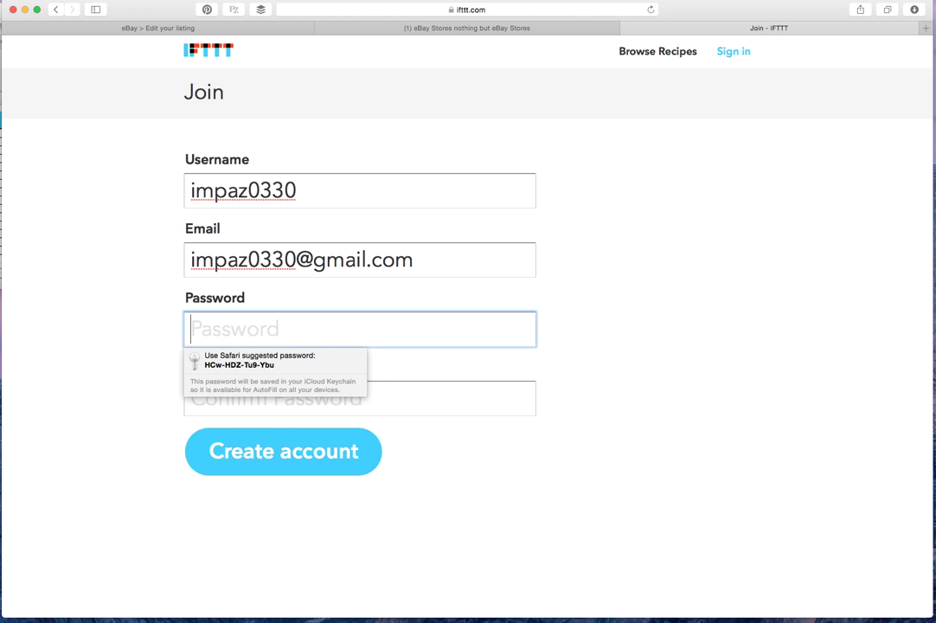
type("•••••••••")
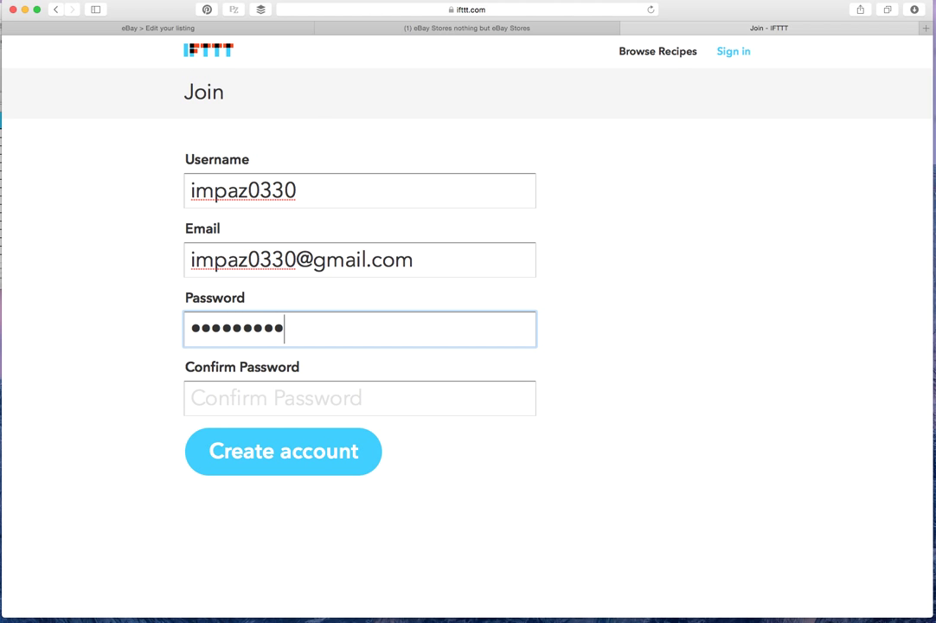
key("Tab")
type("••••••")
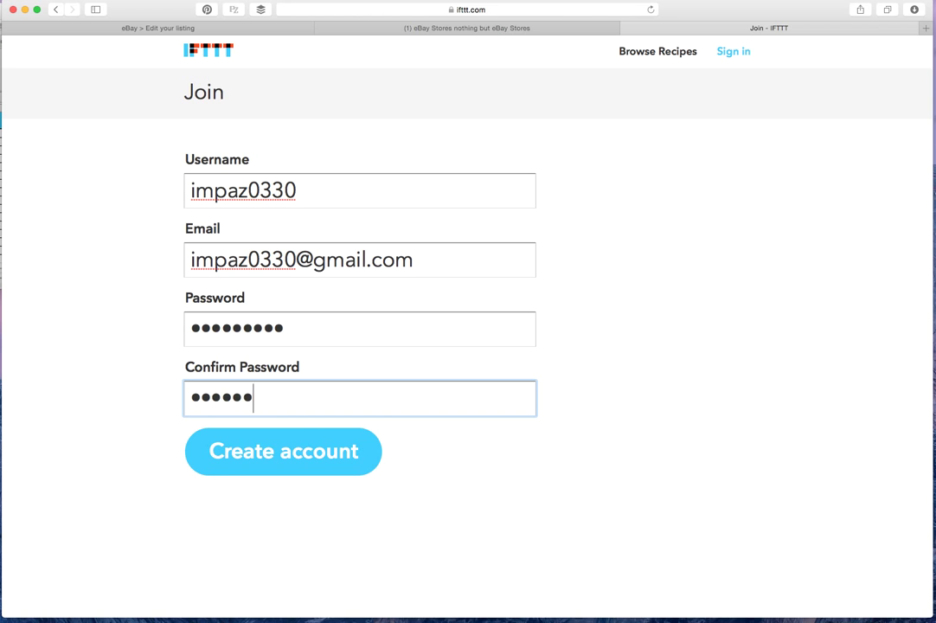
type("•••")
left_click(312, 467)
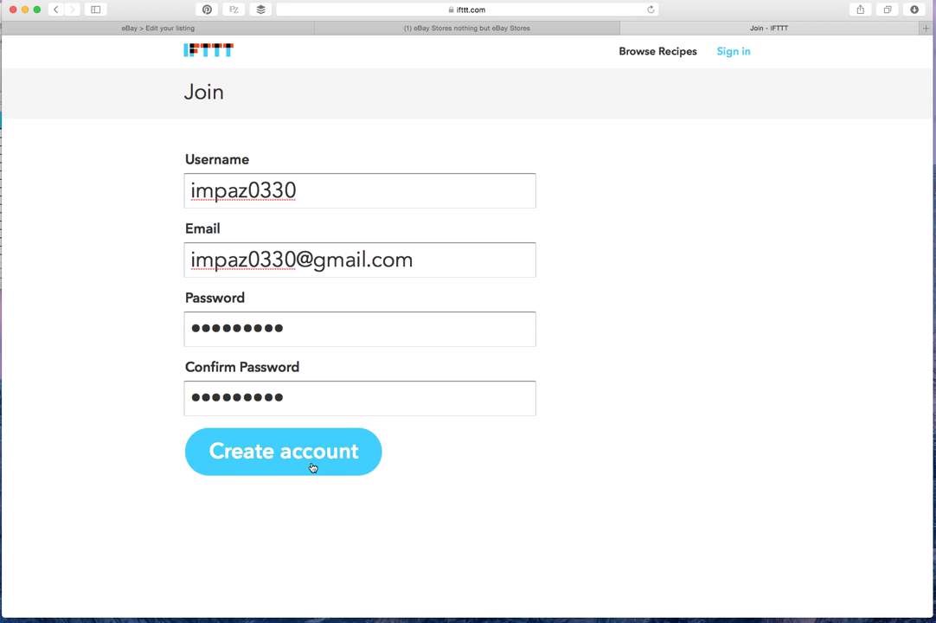
Save the password in the browser and step through the 'this' and 'that' introduction
left_click(543, 109)
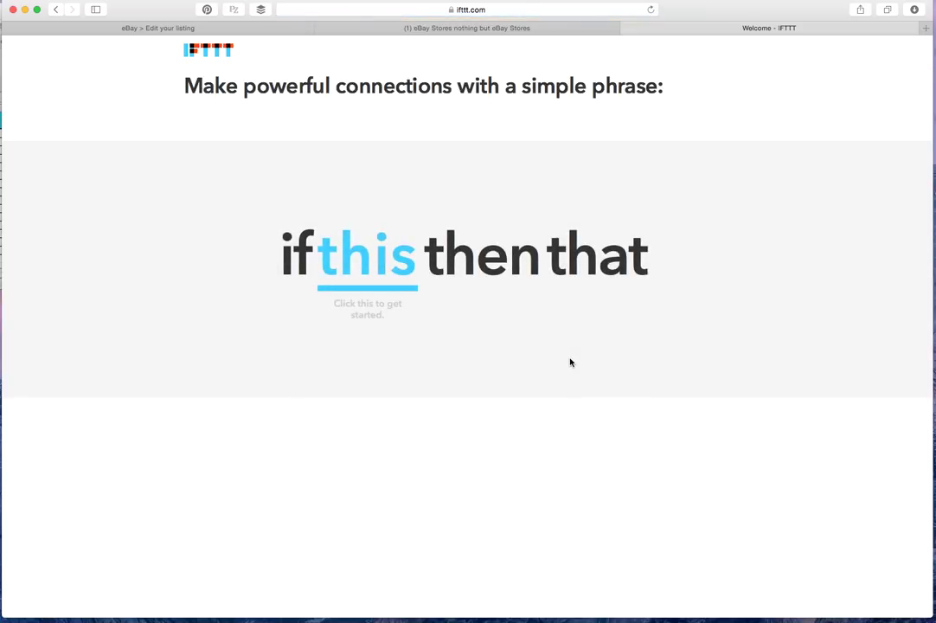
left_click(347, 277)
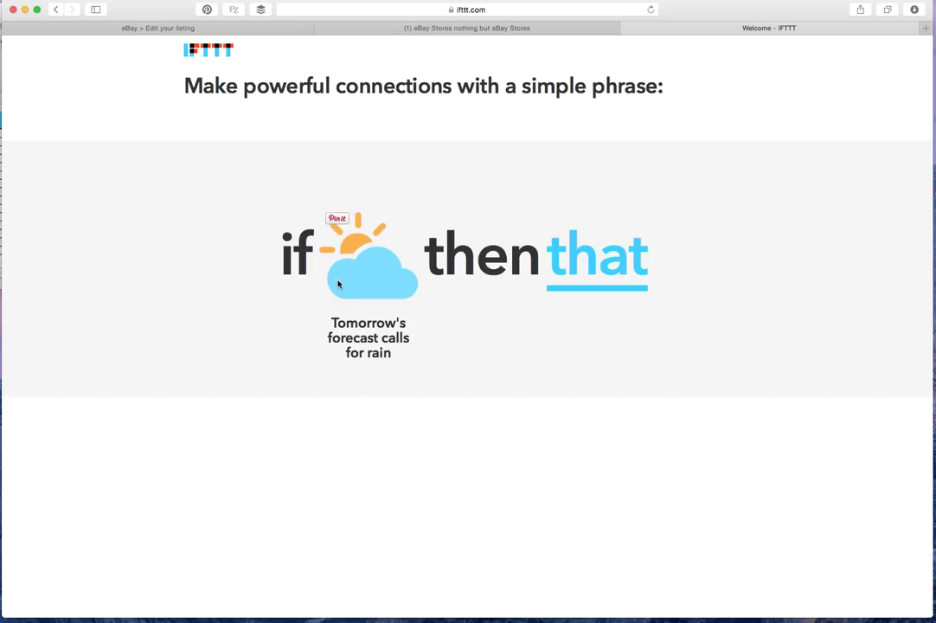
left_click(600, 284)
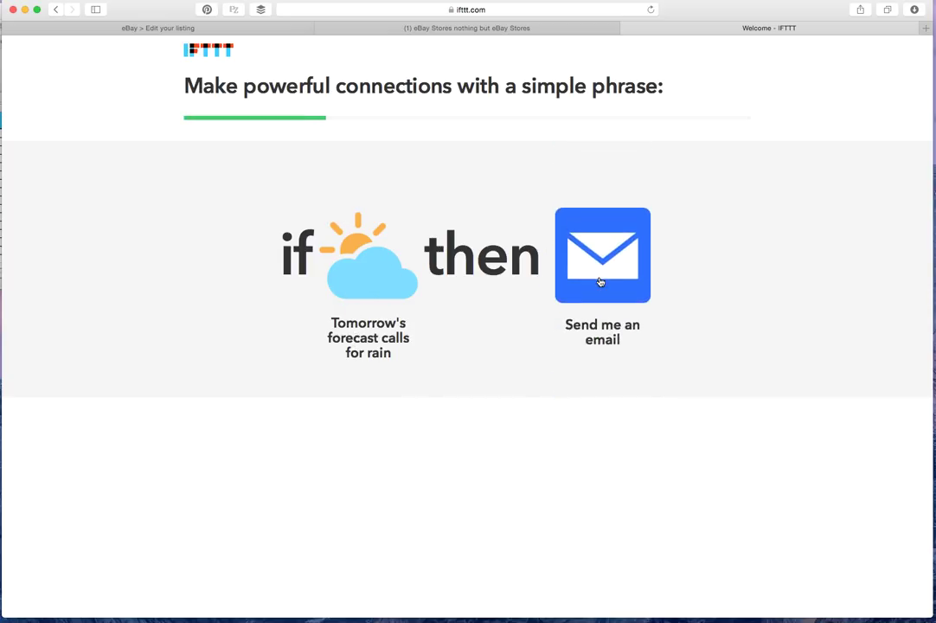
left_click(485, 448)
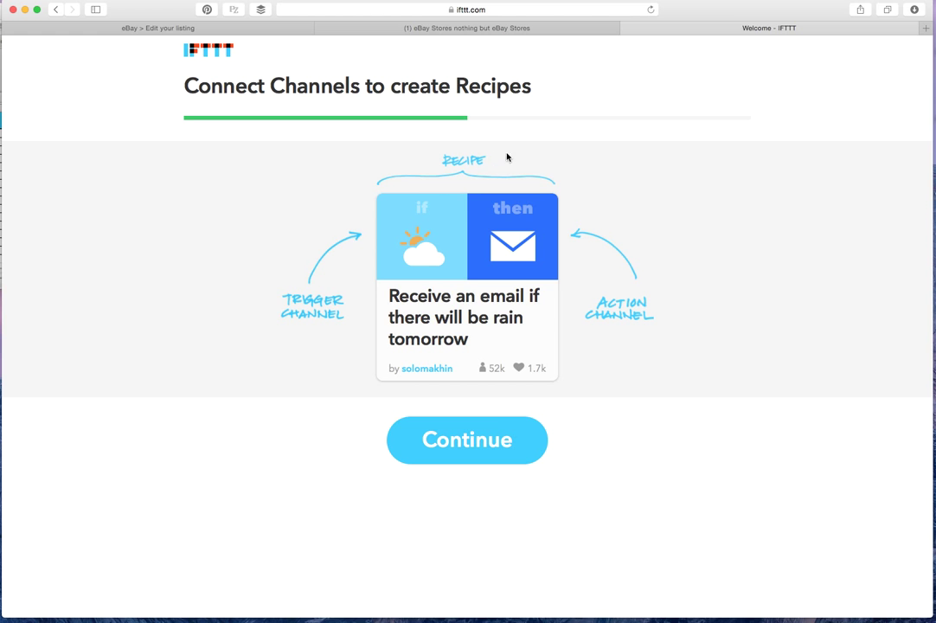
left_click(481, 446)
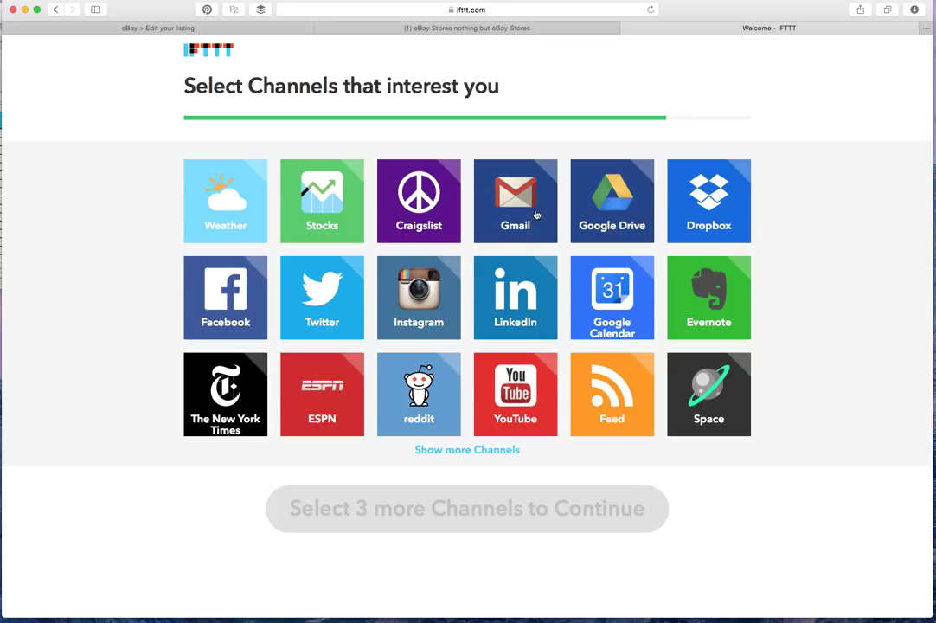
Choose Gmail, Facebook and YouTube as channels of interest and continue
left_click(508, 183)
left_click(252, 305)
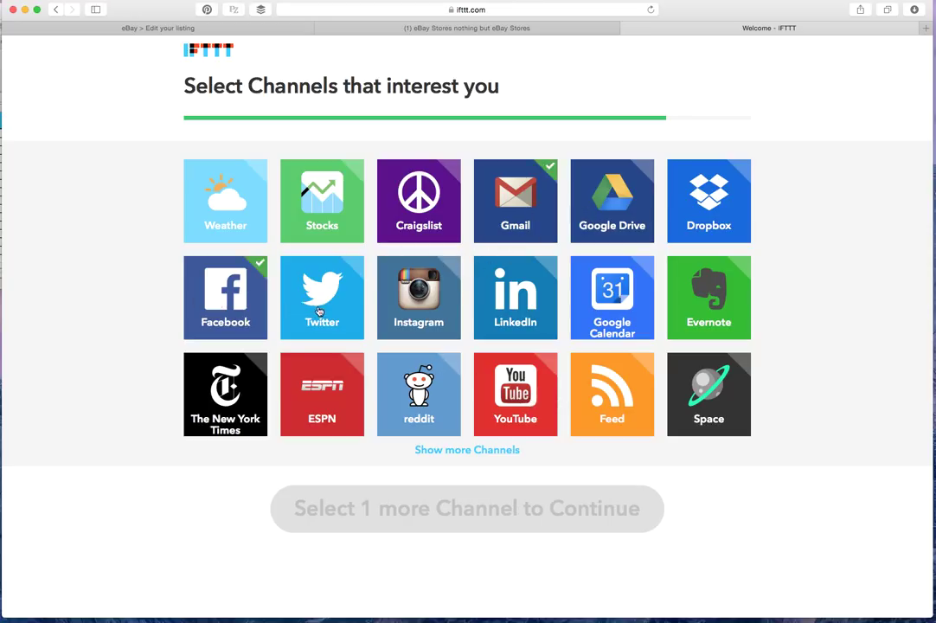
left_click(294, 308)
left_click(419, 311)
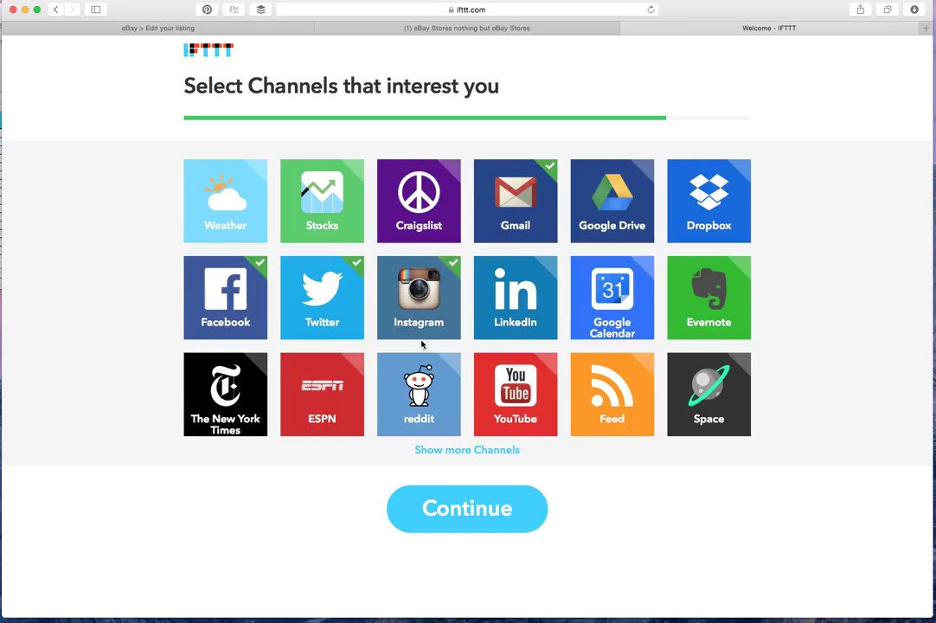
left_click(509, 300)
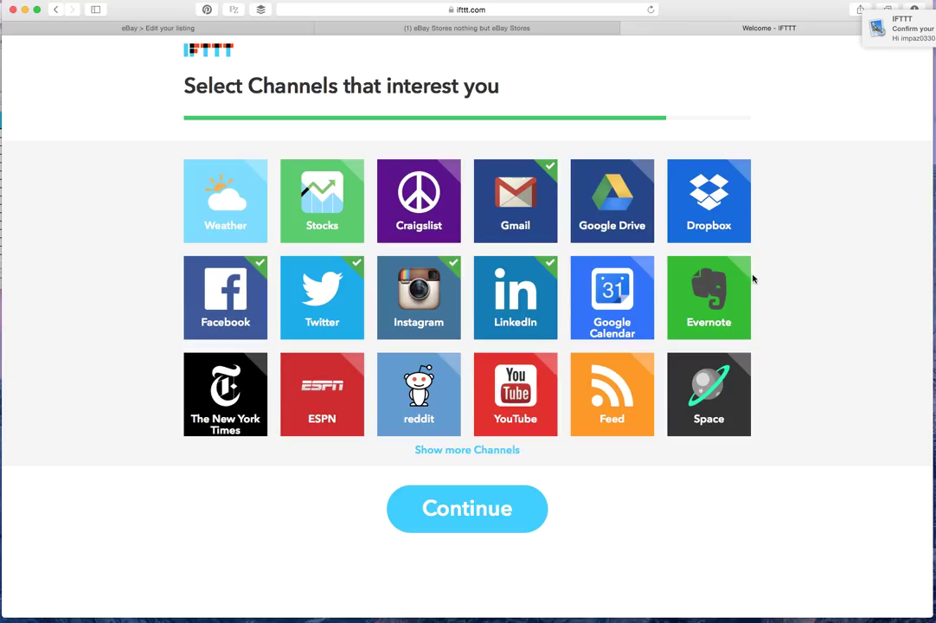
left_click(520, 319)
left_click(419, 299)
left_click(331, 309)
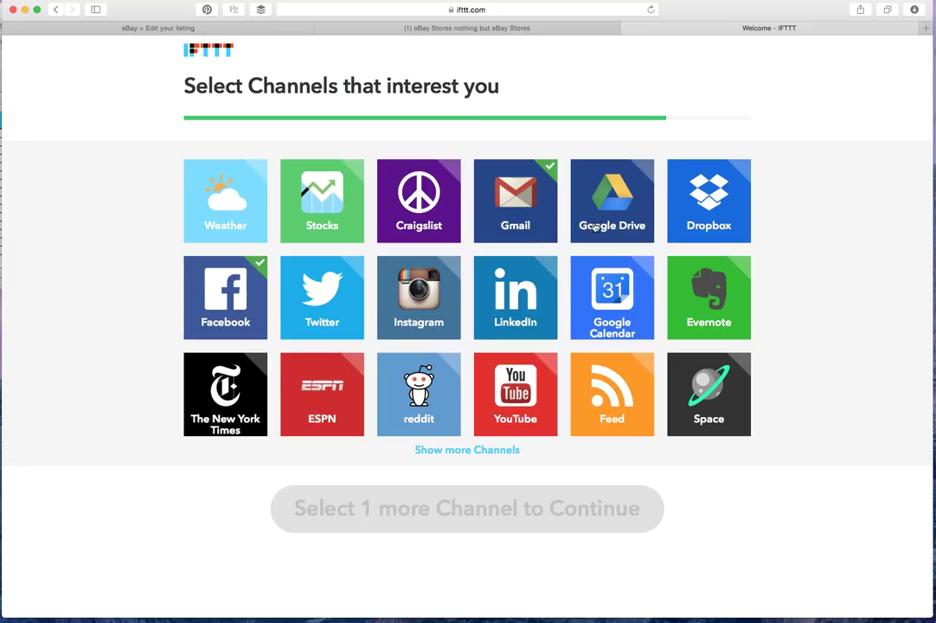
left_click(548, 425)
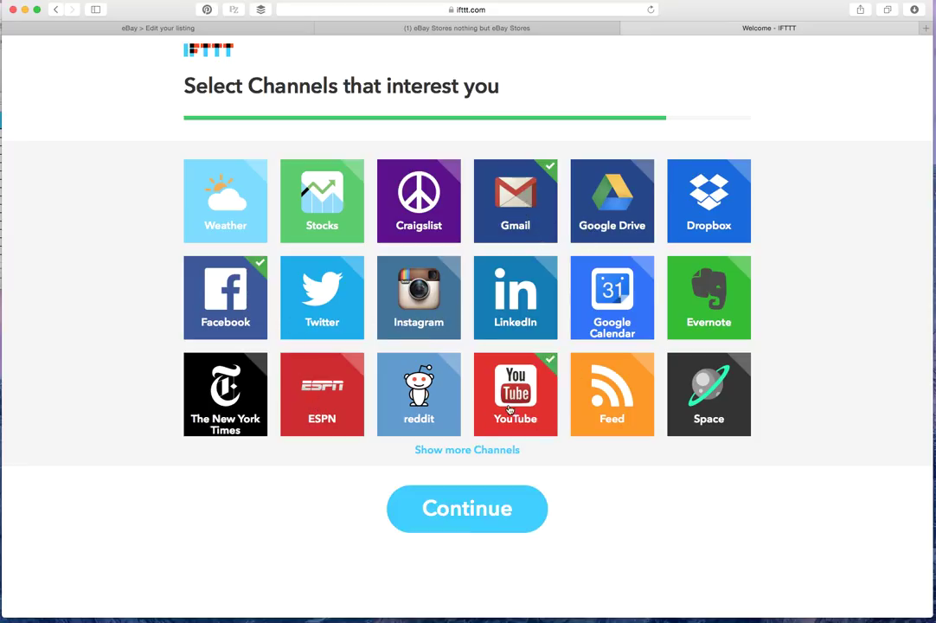
left_click(474, 501)
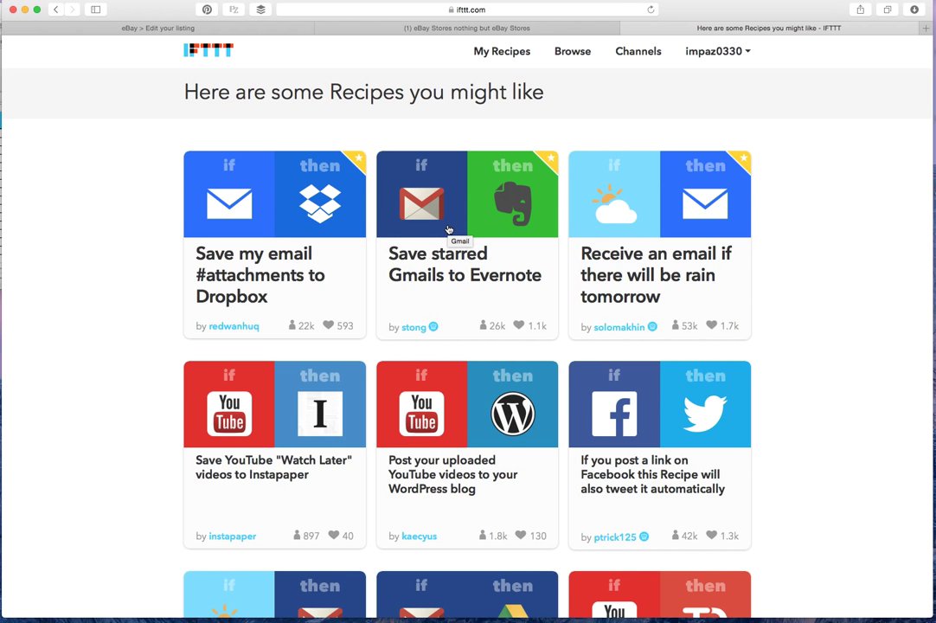
Scroll through the suggested recipe cards and open the account menu
scroll(448, 229, "down", 4)
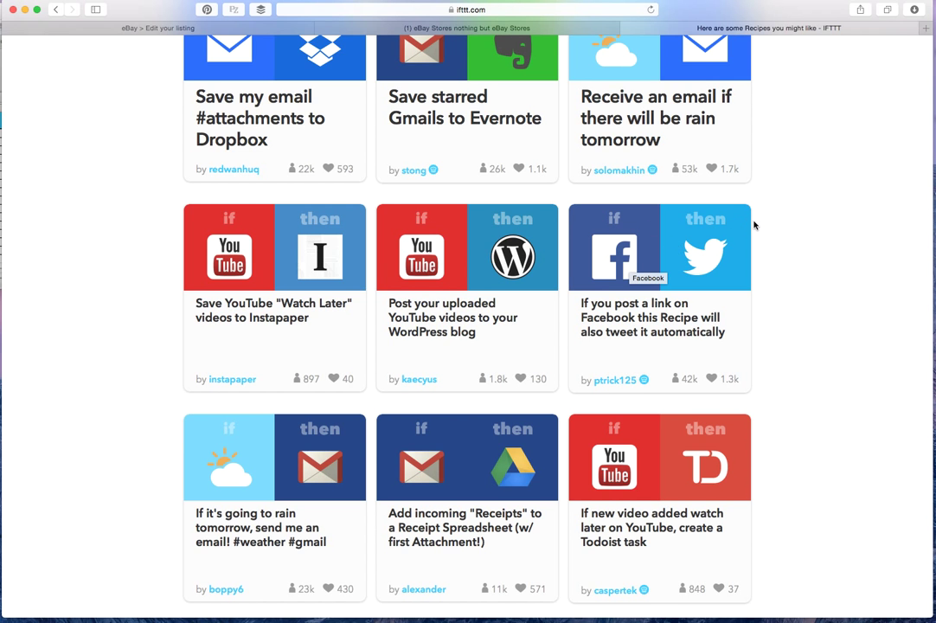
scroll(458, 405, "down", 6)
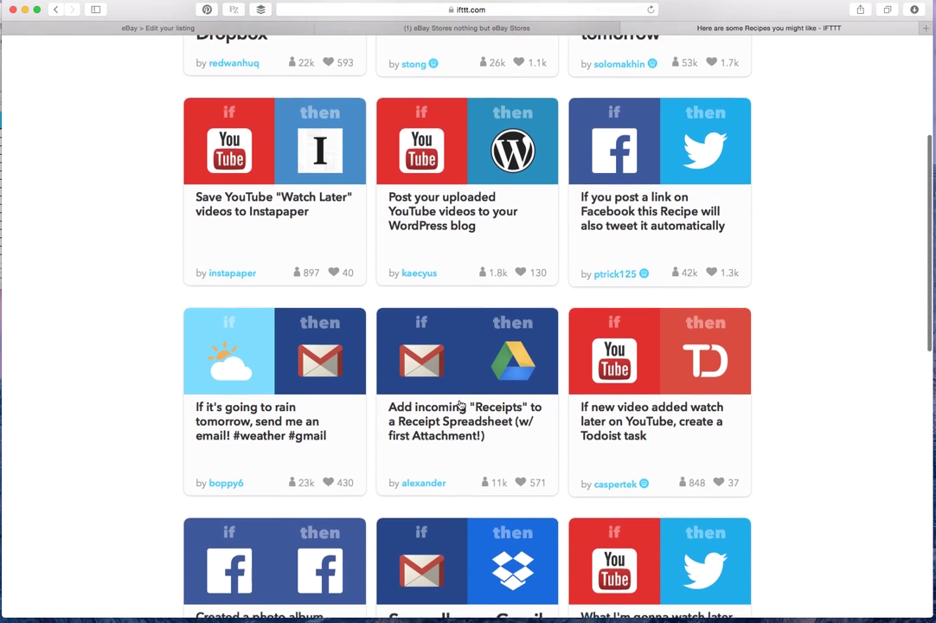
scroll(460, 405, "up", 10)
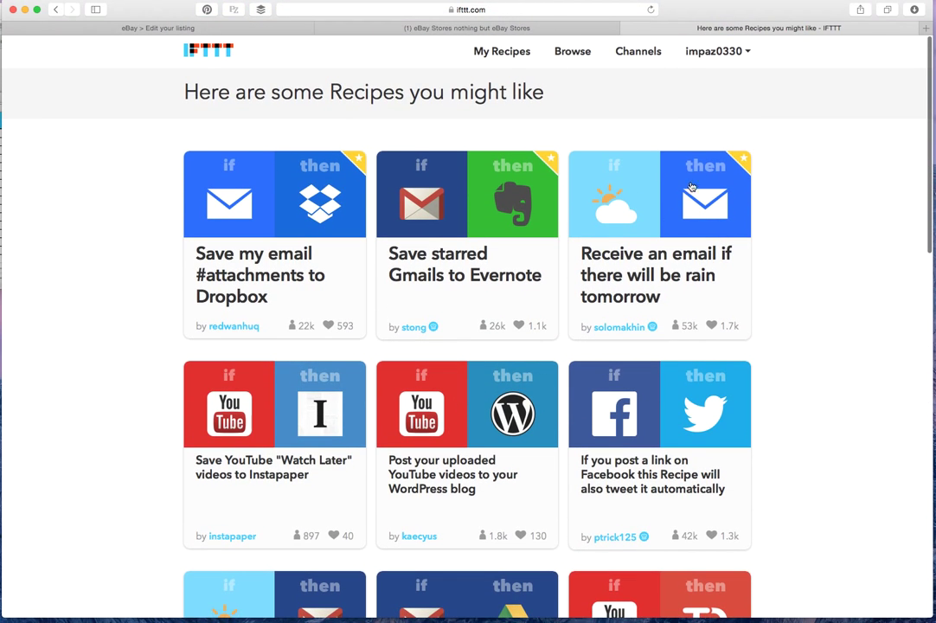
left_click(749, 52)
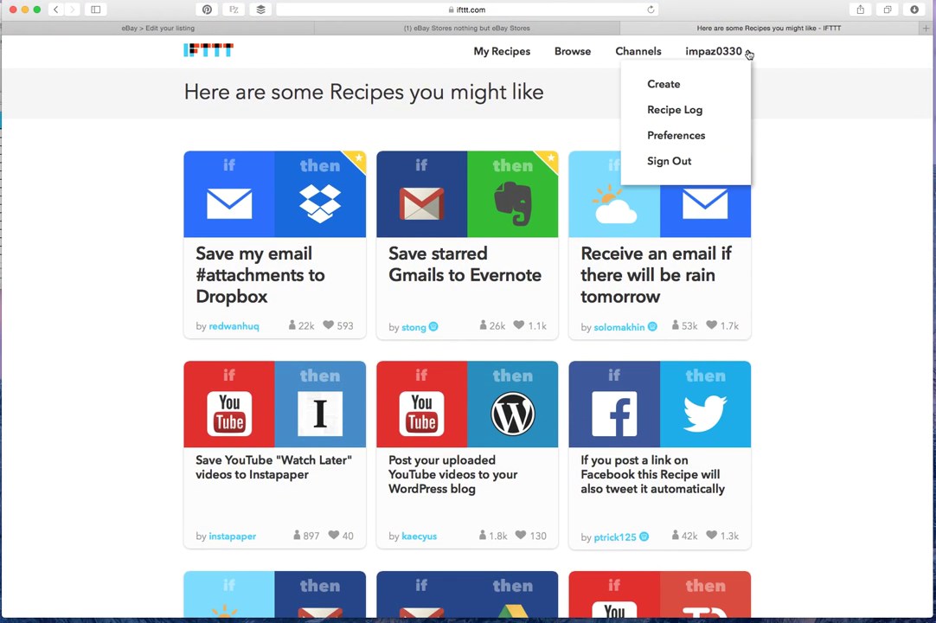
Sign out and sign in to the business account using the browser's saved login
left_click(679, 163)
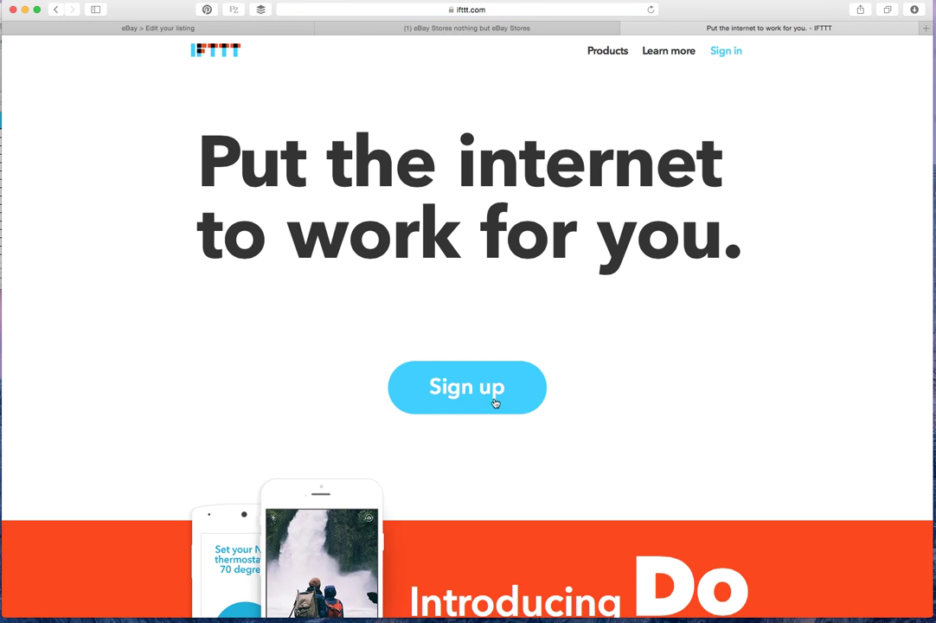
left_click(725, 52)
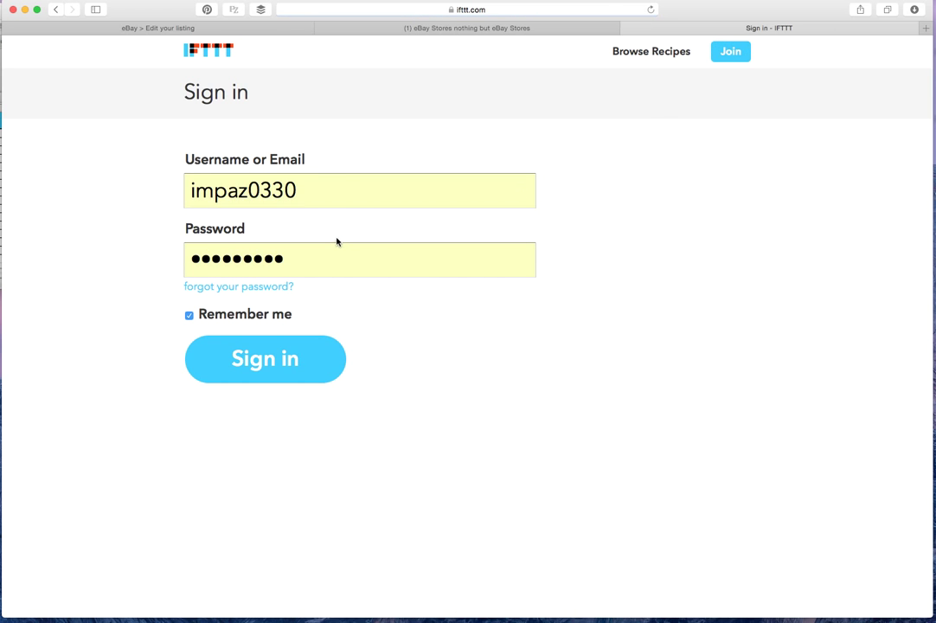
left_click_drag(322, 185, 115, 188)
type("laz")
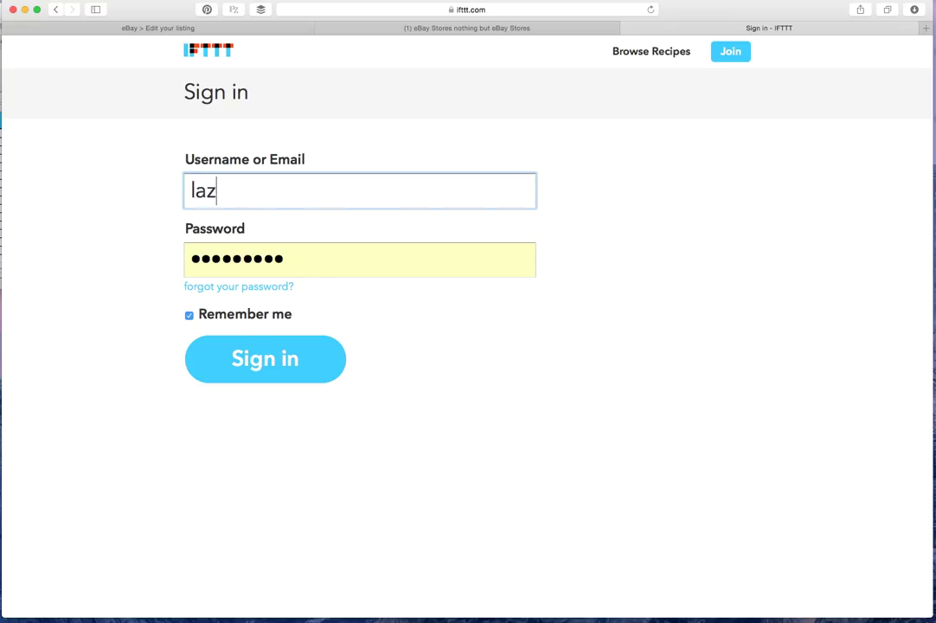
type("ybreeze")
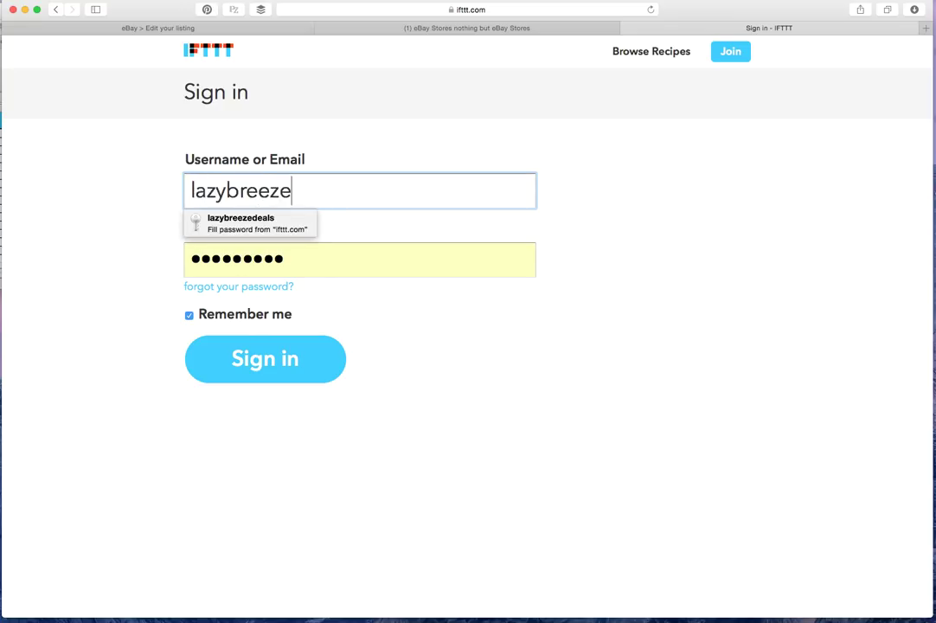
key("Down")
key("Return")
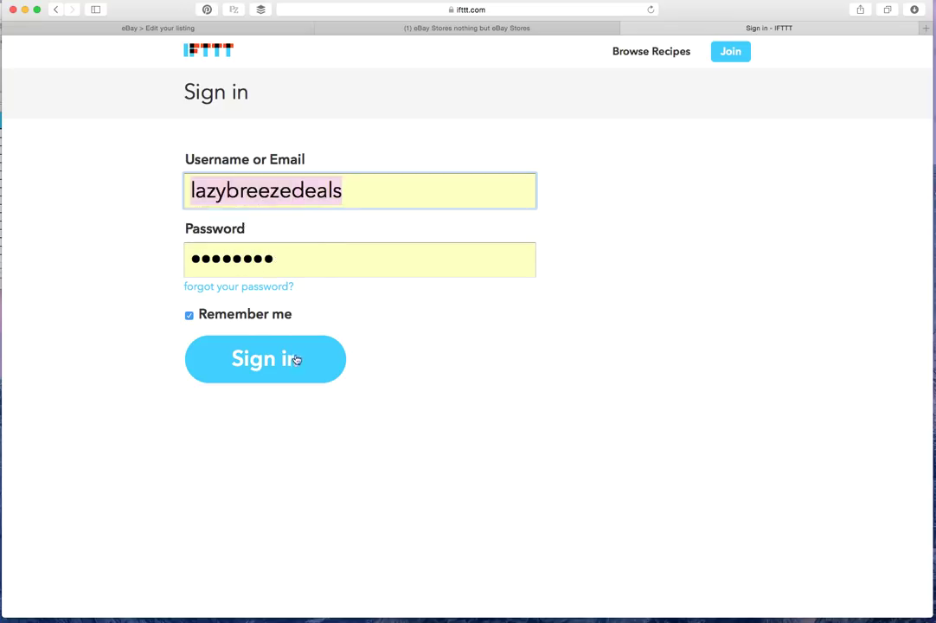
left_click(296, 358)
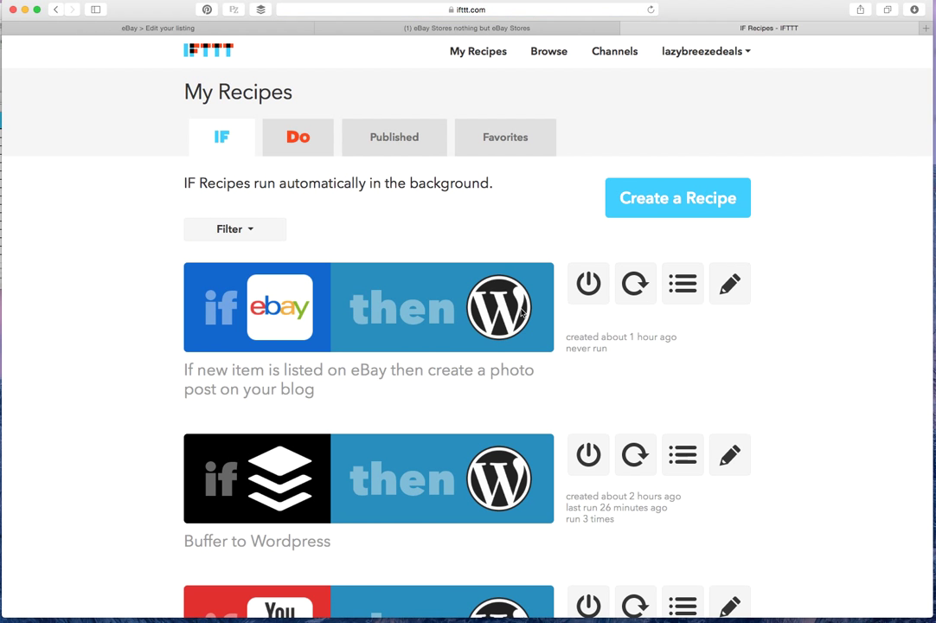
Scroll through the IF recipes listed in My Recipes
scroll(431, 234, "down", 4)
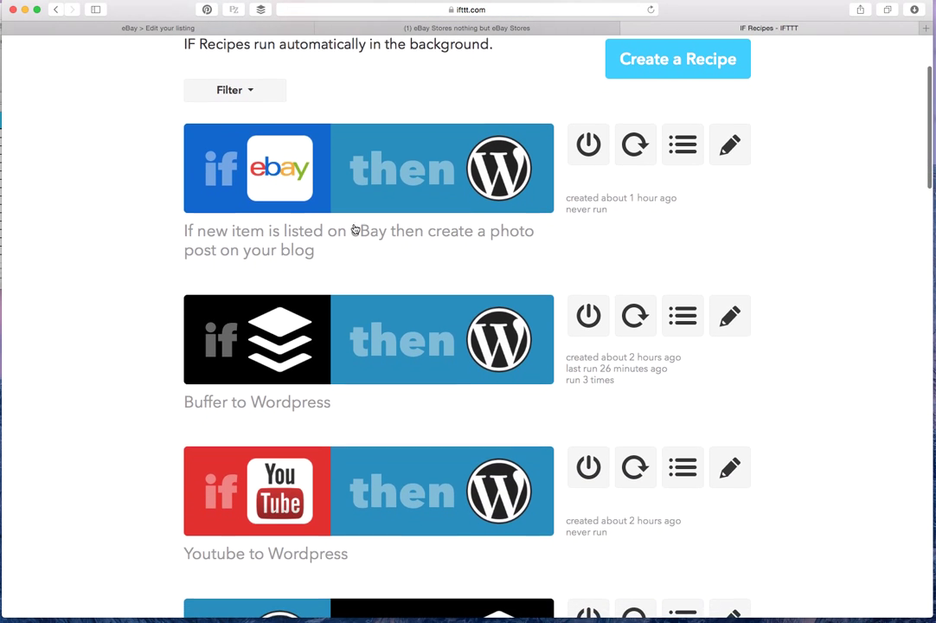
scroll(338, 240, "up", 2)
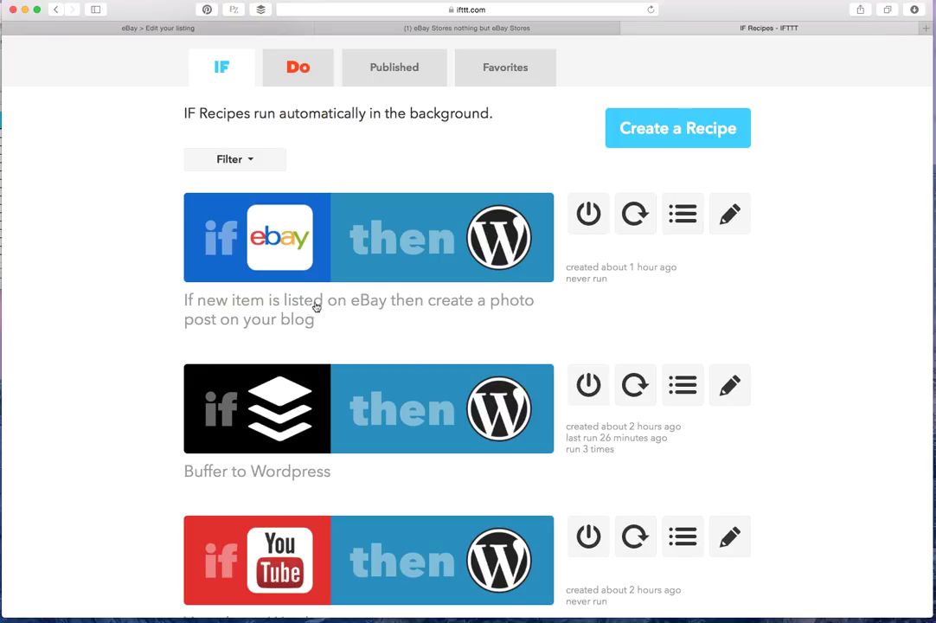
scroll(510, 219, "up", 1)
scroll(510, 219, "up", 3)
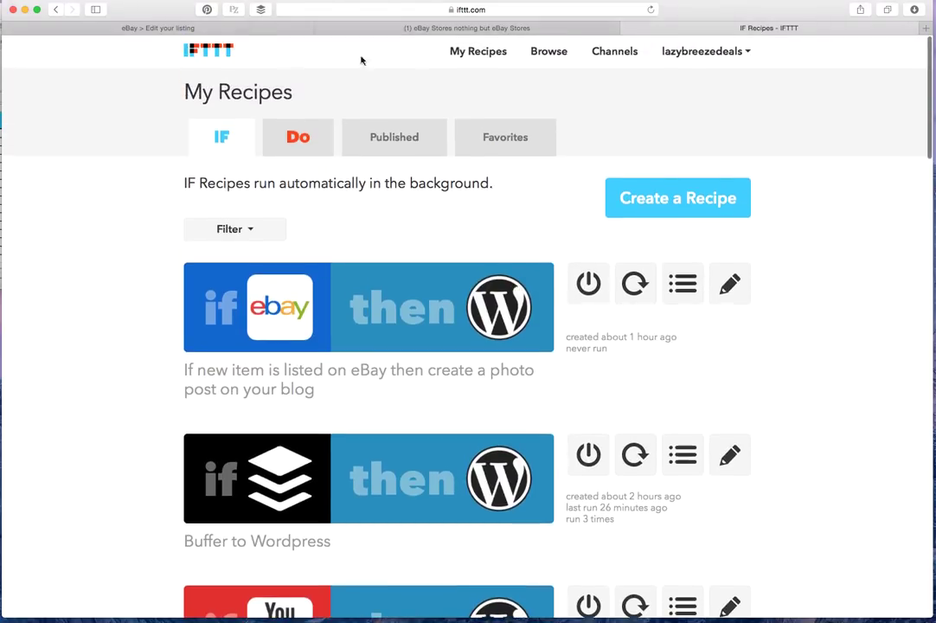
left_click(550, 54)
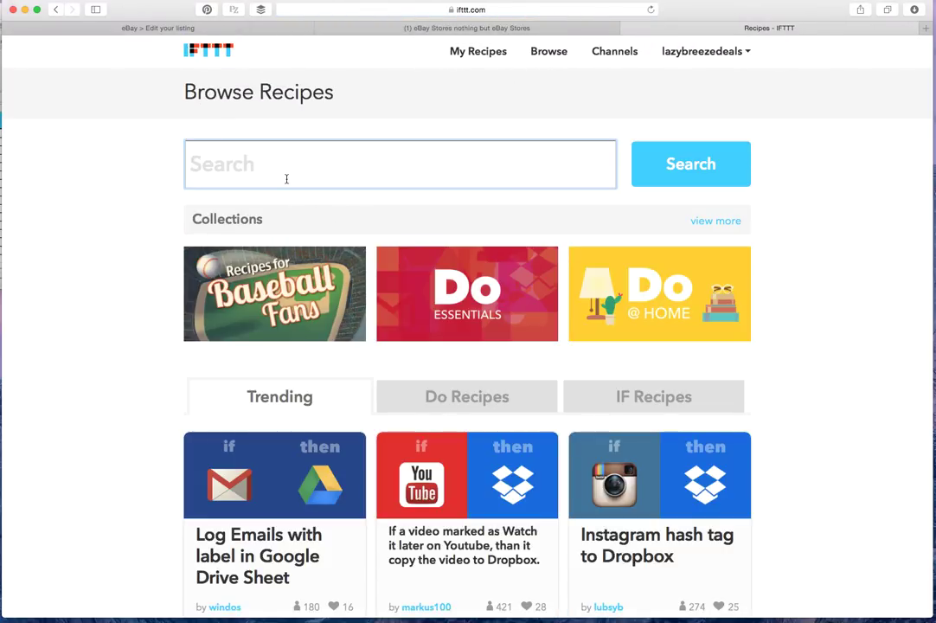
Search the shared recipes for 'ebay wordpress'
type("ebay wordpre")
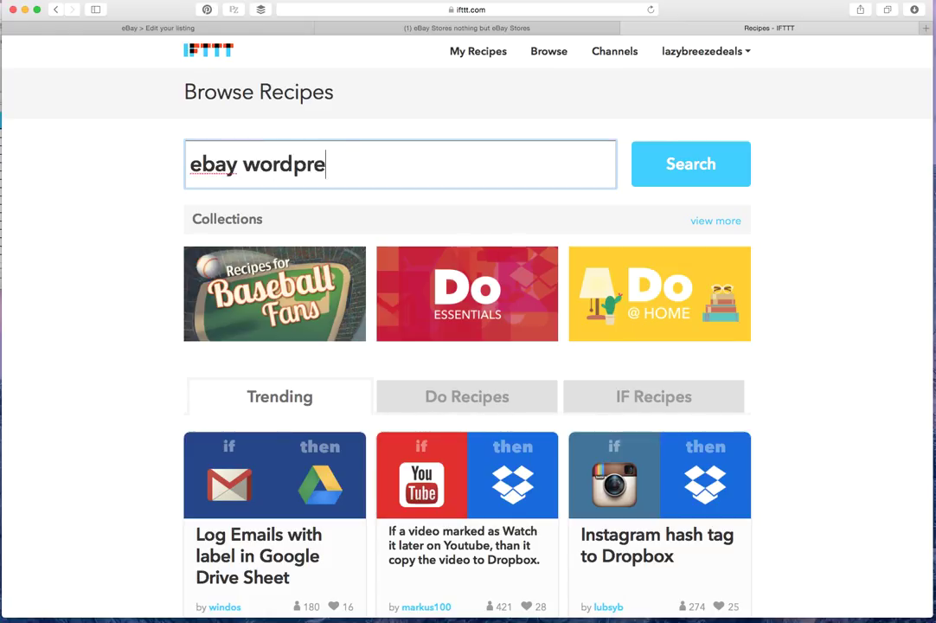
type("ss")
key("Return")
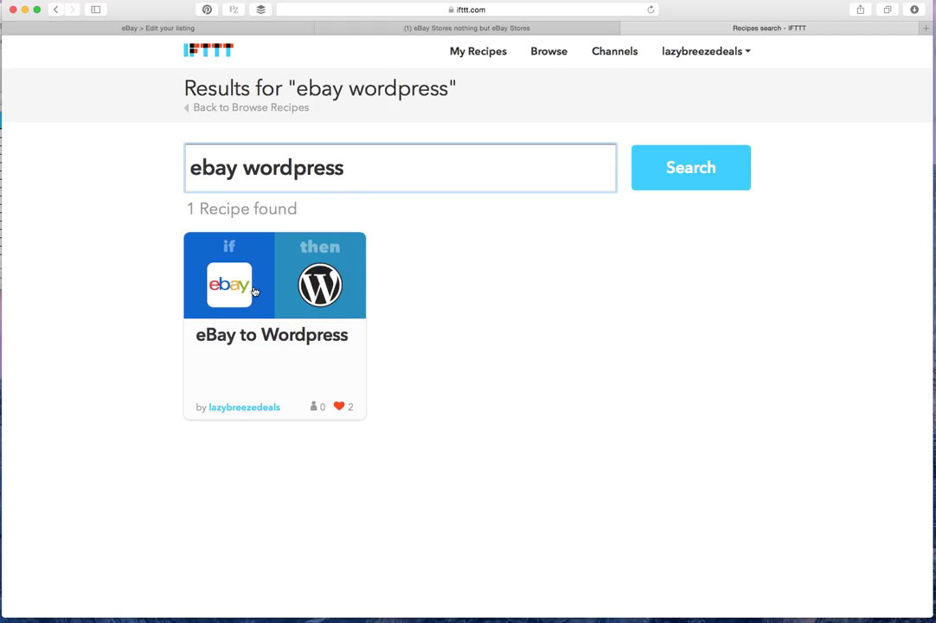
Open the eBay to Wordpress recipe and expand its trigger and action settings
left_click(258, 291)
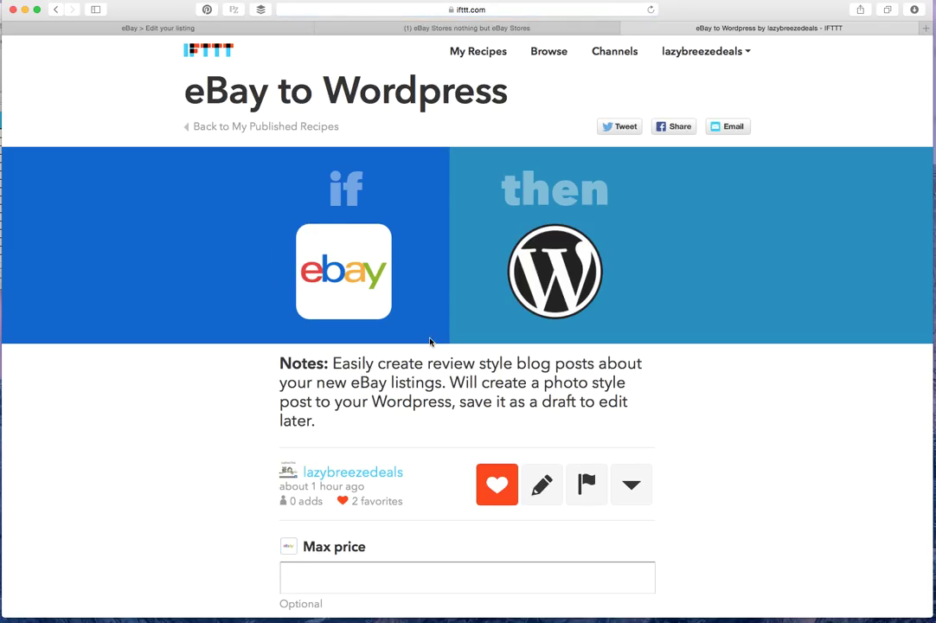
scroll(427, 347, "down", 3)
scroll(427, 351, "up", 2)
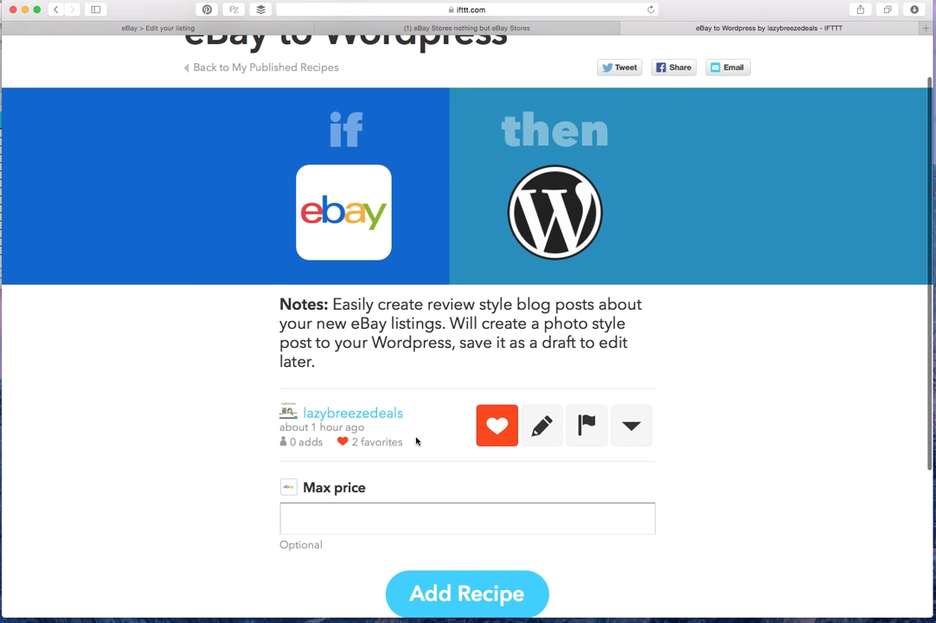
left_click(632, 430)
scroll(632, 434, "down", 5)
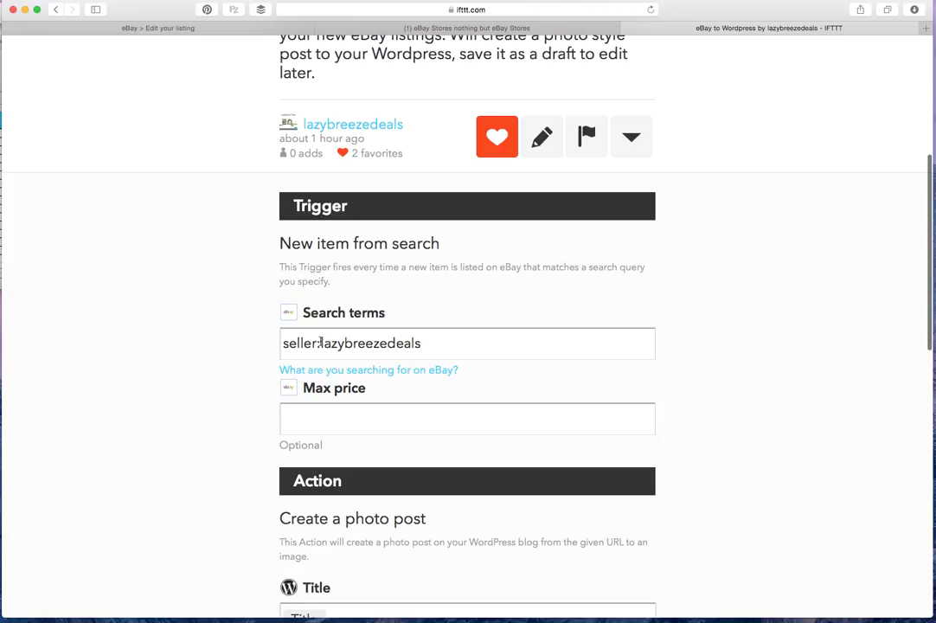
left_click_drag(321, 343, 416, 335)
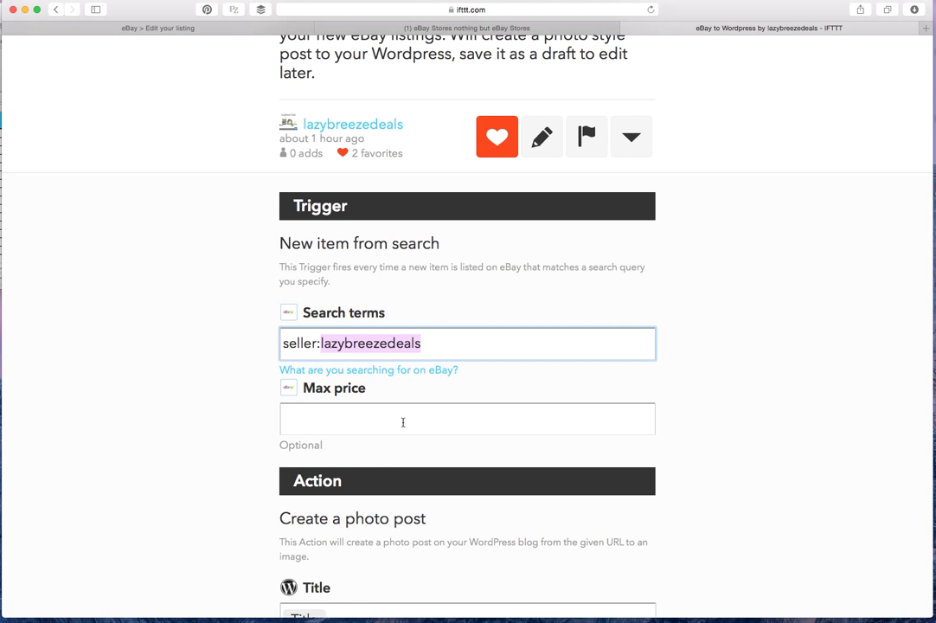
Review the remaining fields, keeping Post status as Save as draft
scroll(361, 427, "down", 5)
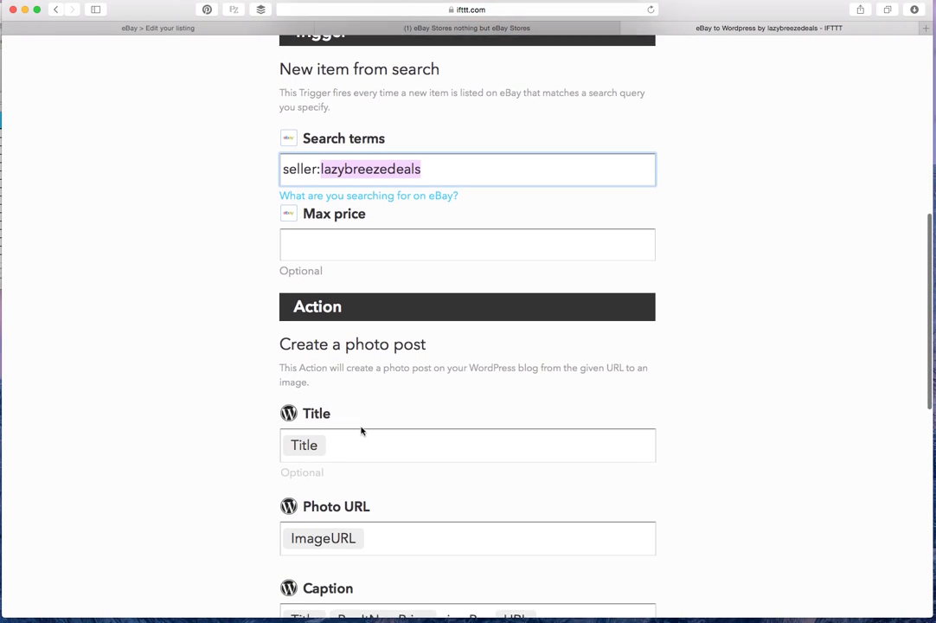
scroll(350, 428, "down", 5)
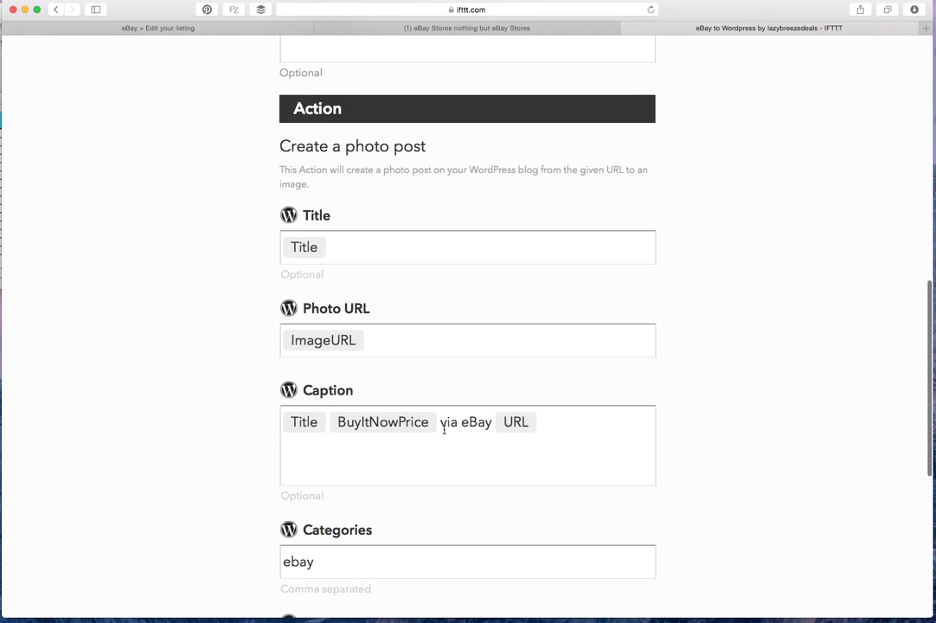
scroll(652, 422, "down", 6)
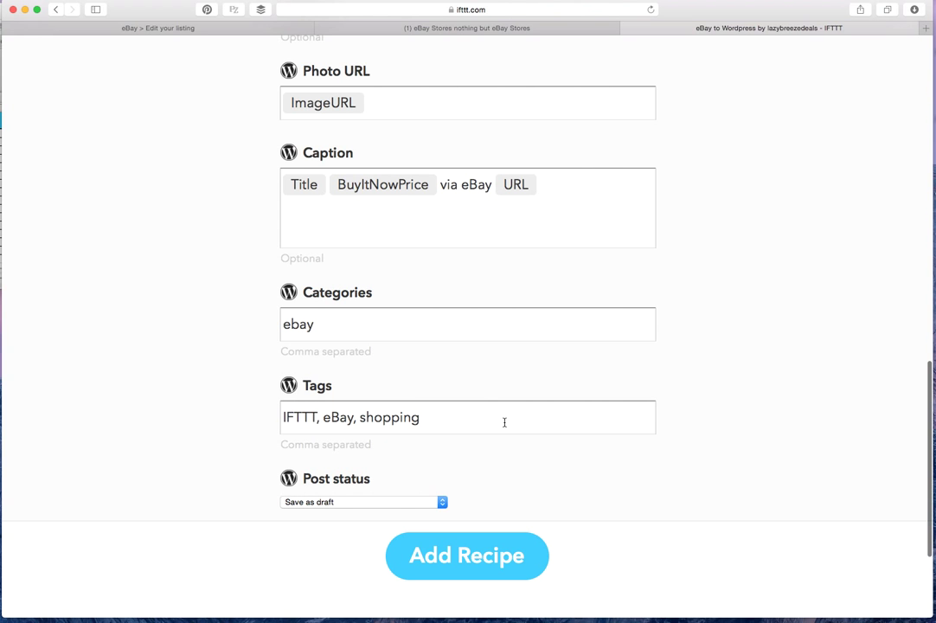
left_click(332, 505)
left_click(308, 507)
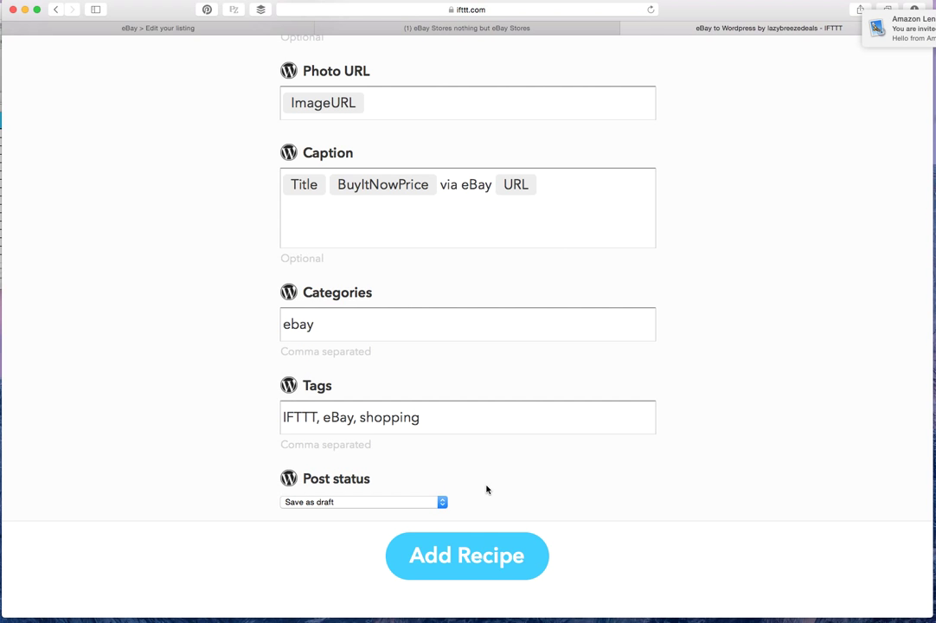
scroll(486, 490, "up", 2)
scroll(486, 490, "down", 5)
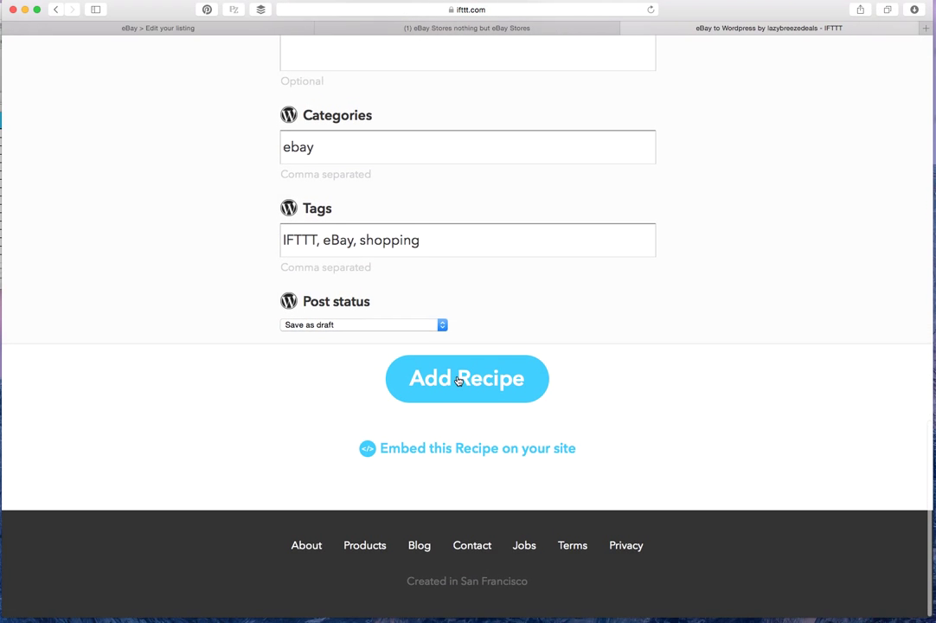
scroll(458, 381, "up", 15)
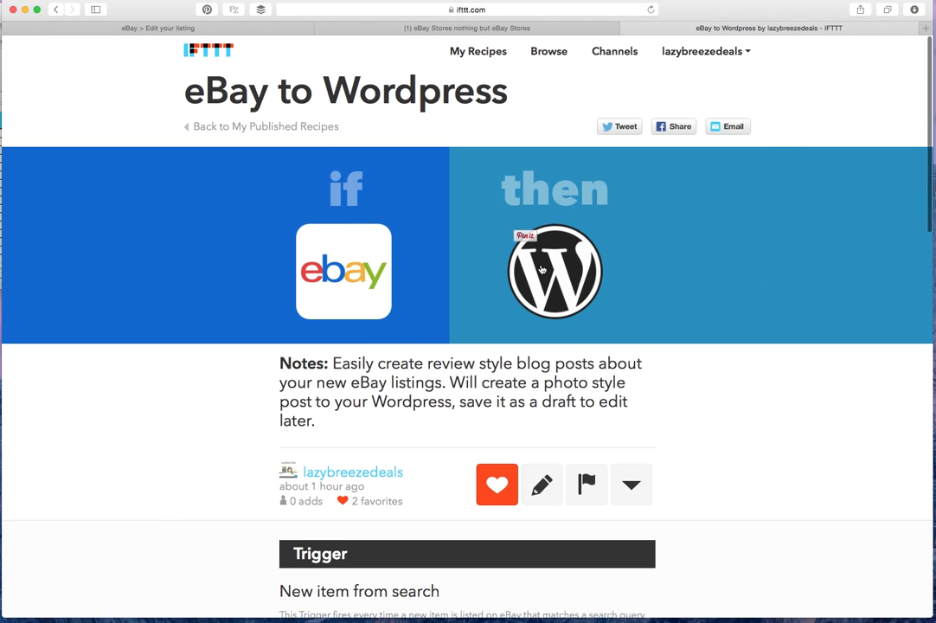
left_click(601, 50)
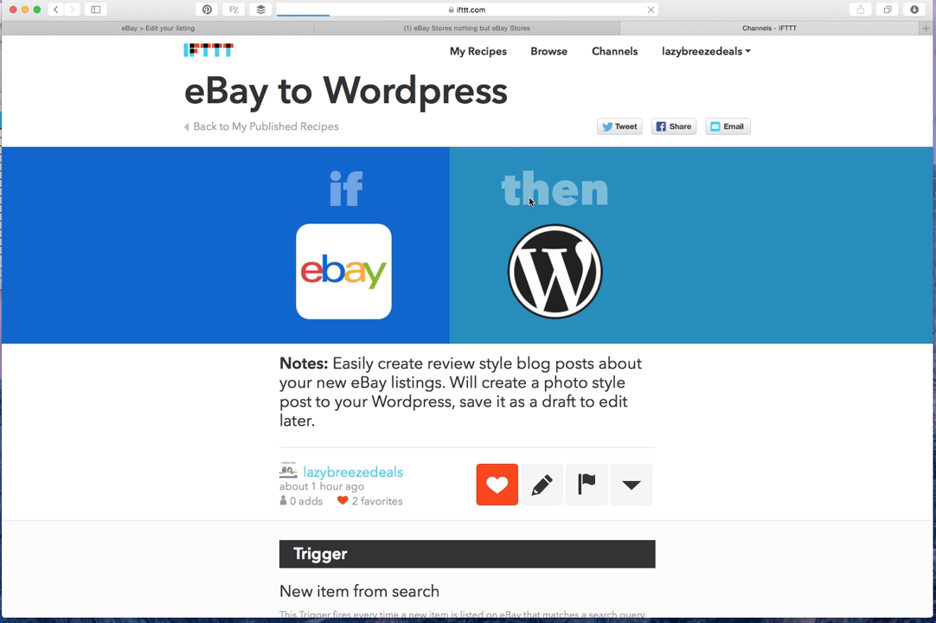
Scroll through the channel directory and focus the channel search
scroll(699, 331, "down", 5)
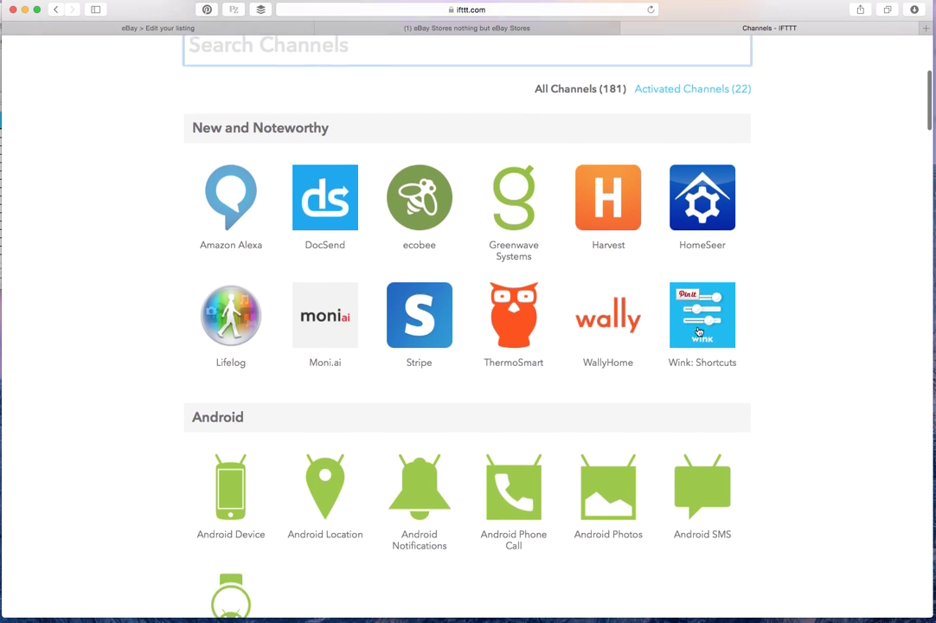
scroll(699, 331, "up", 10)
left_click(334, 381)
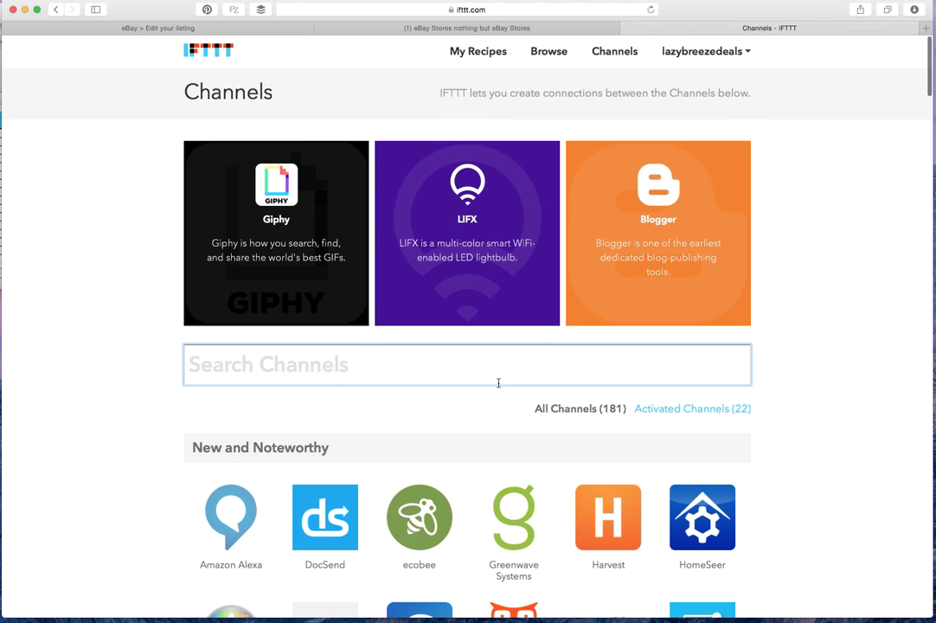
scroll(498, 383, "down", 3)
scroll(499, 387, "down", 3)
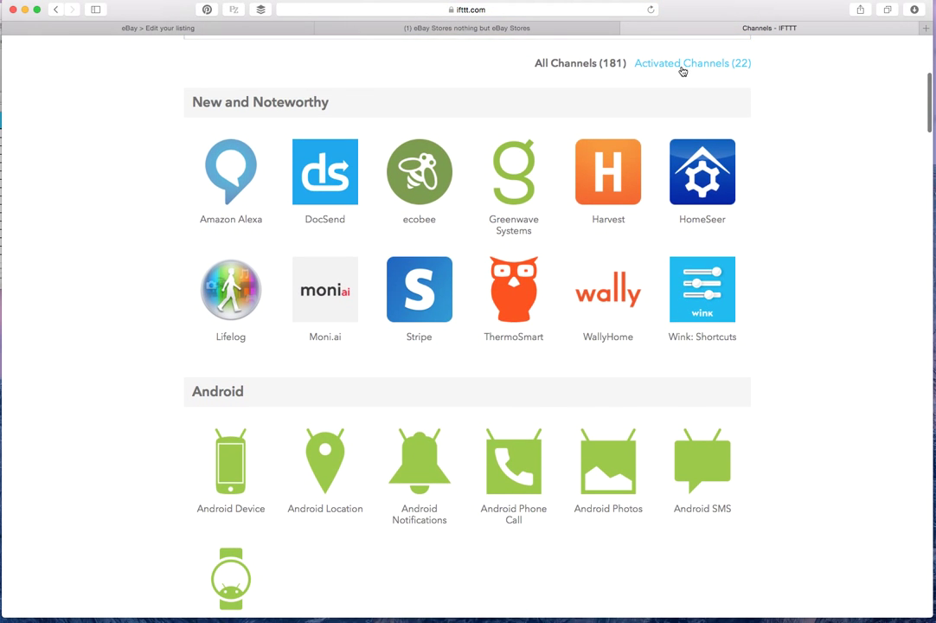
Filter to only activated channels and scroll through them
left_click(681, 67)
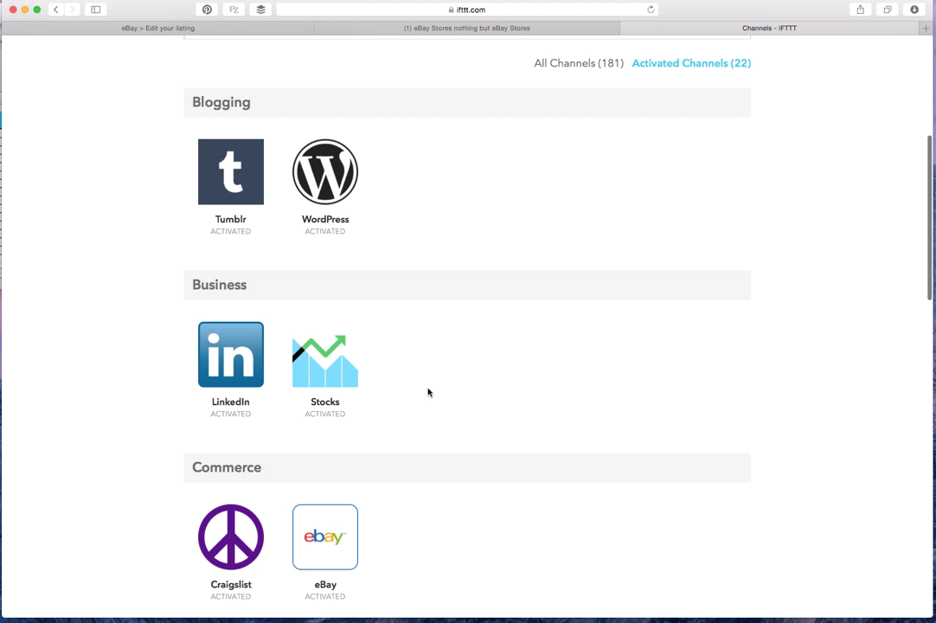
scroll(427, 392, "down", 10)
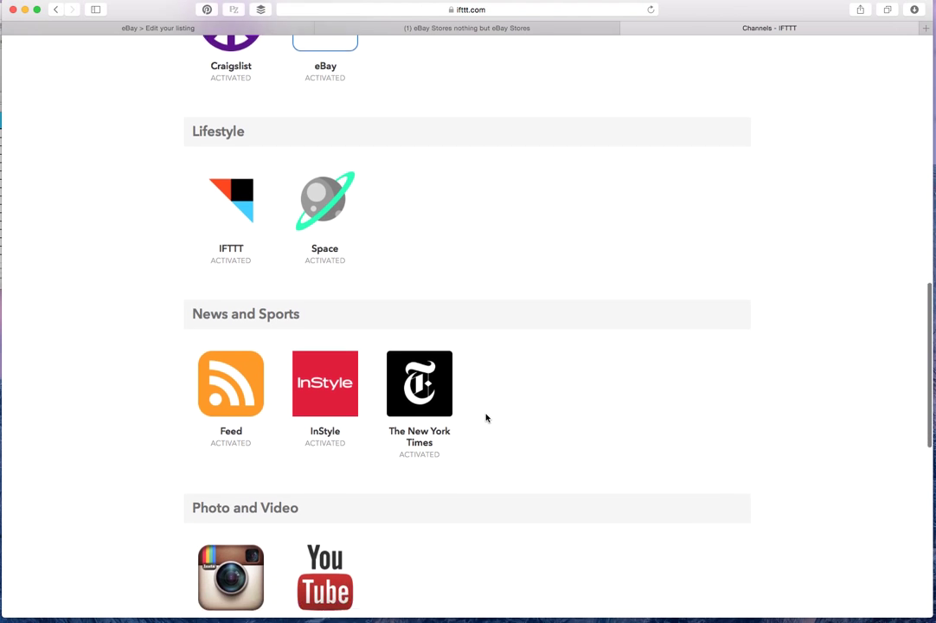
scroll(487, 418, "down", 5)
scroll(375, 397, "down", 5)
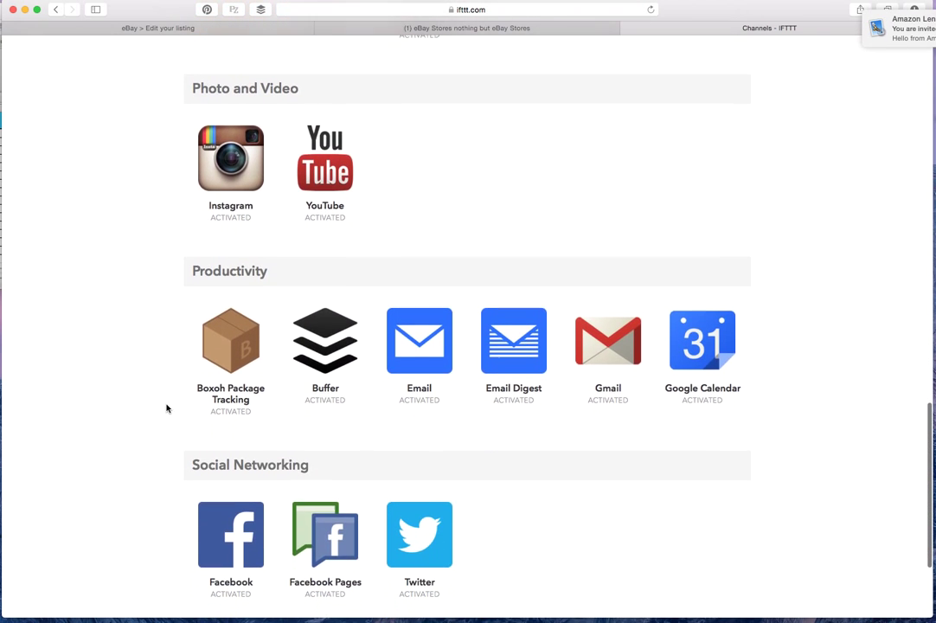
scroll(414, 498, "down", 3)
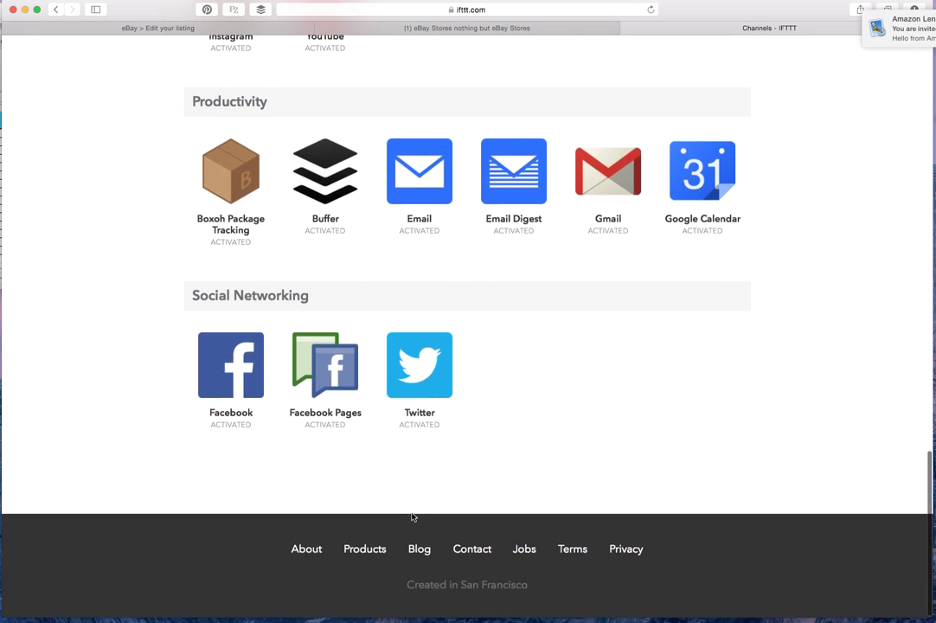
scroll(472, 476, "up", 10)
scroll(466, 487, "up", 15)
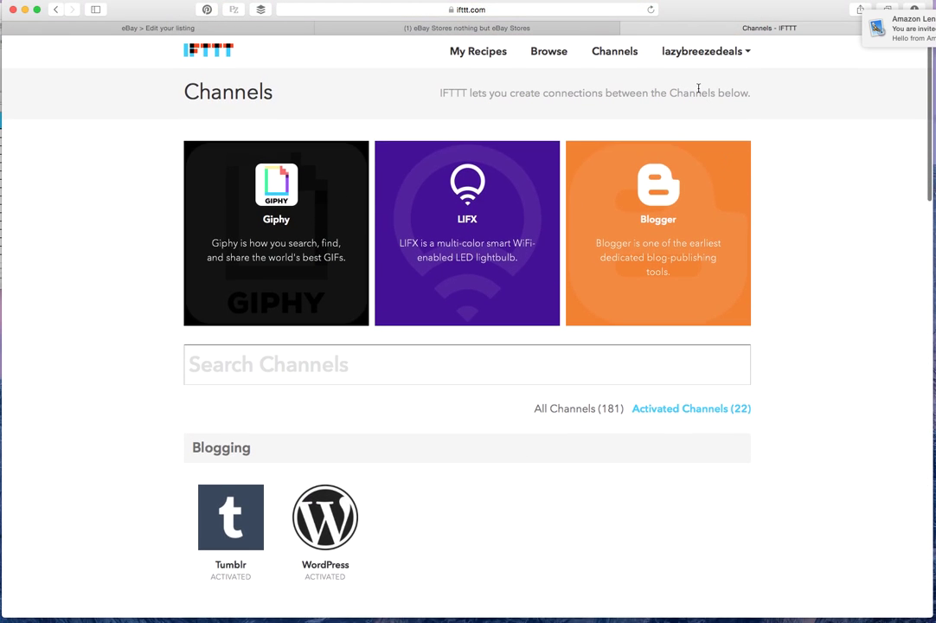
Reload Channels to show all 181 channels and scroll the list
left_click(616, 53)
scroll(397, 413, "down", 8)
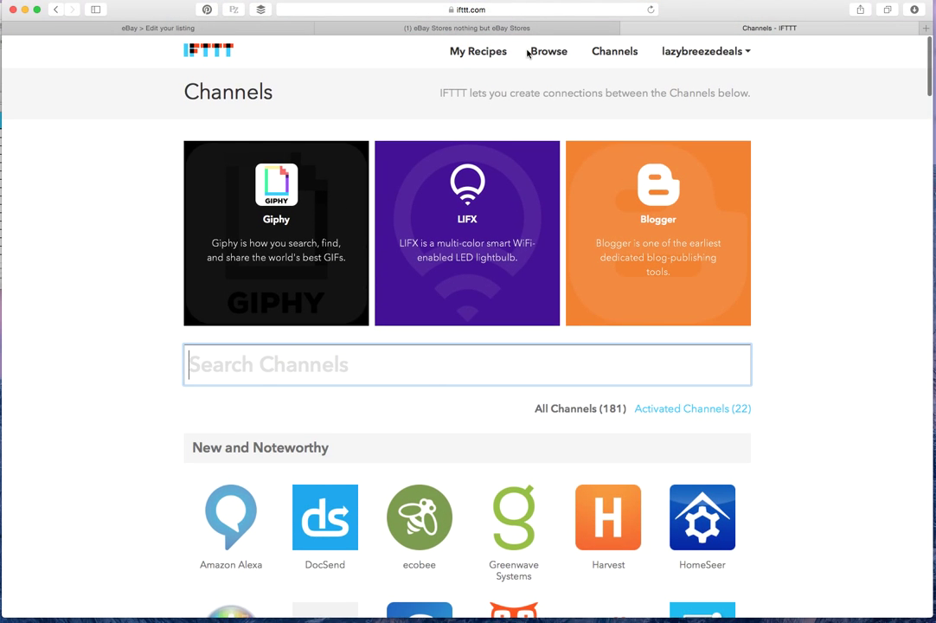
left_click(490, 53)
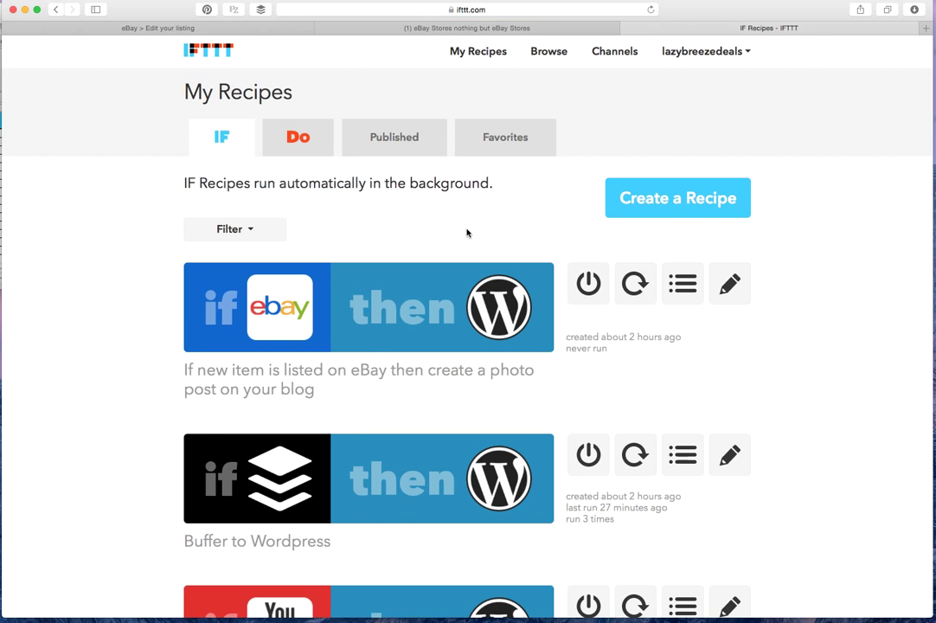
Scroll through the first IF recipes on My Recipes
scroll(369, 344, "down", 4)
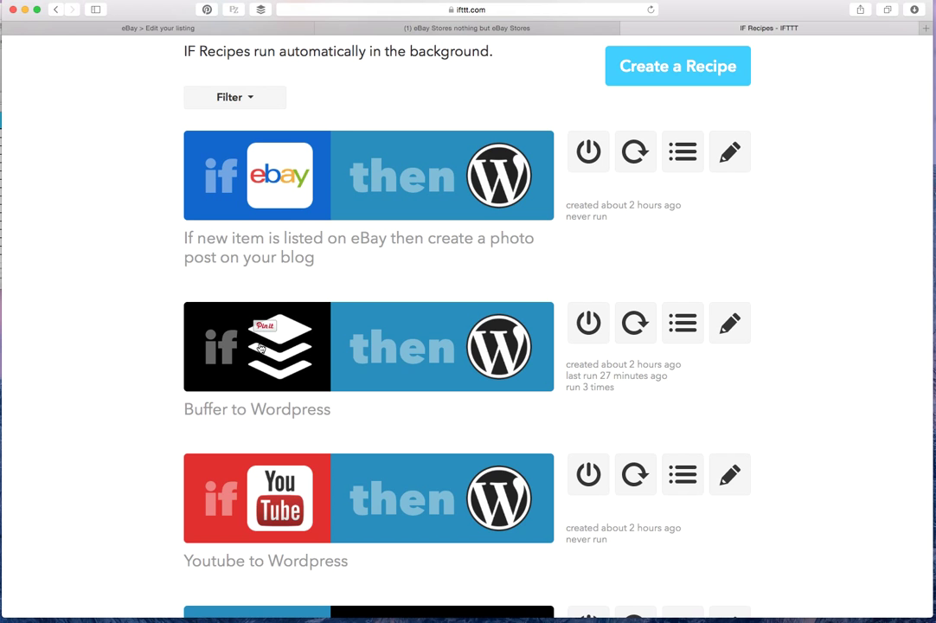
scroll(263, 369, "down", 5)
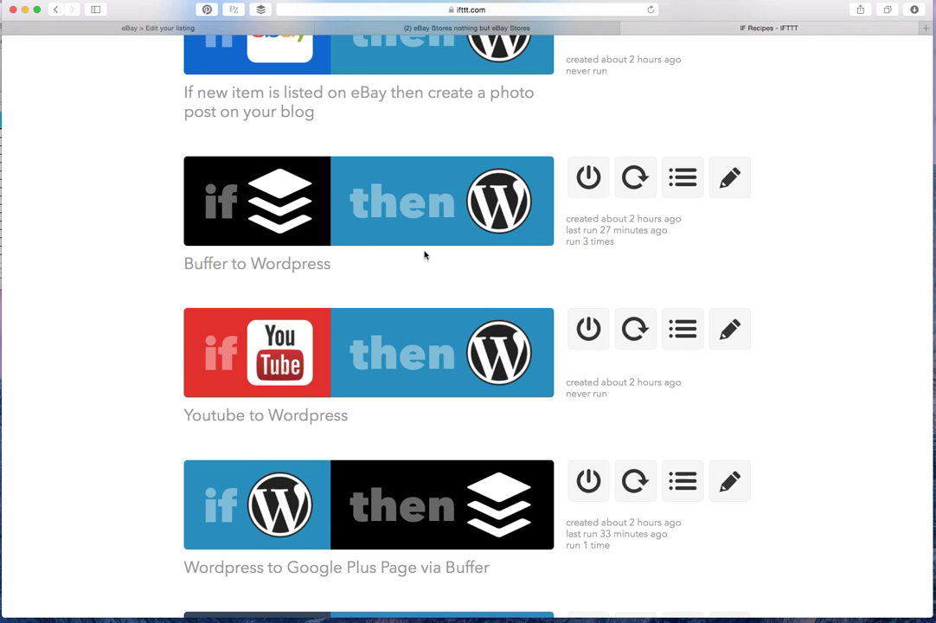
scroll(424, 254, "down", 2)
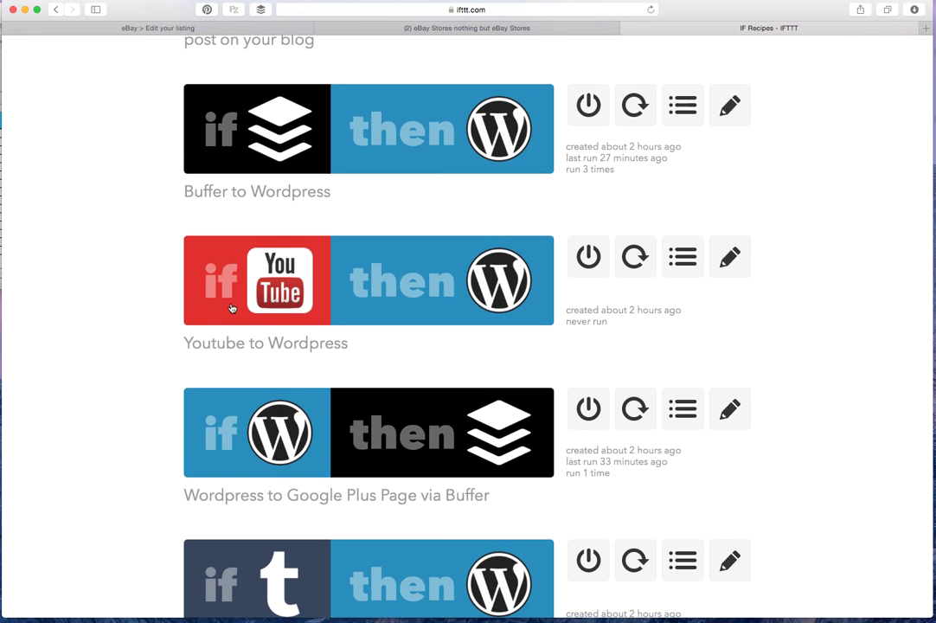
mouse_move(263, 271)
scroll(420, 327, "down", 5)
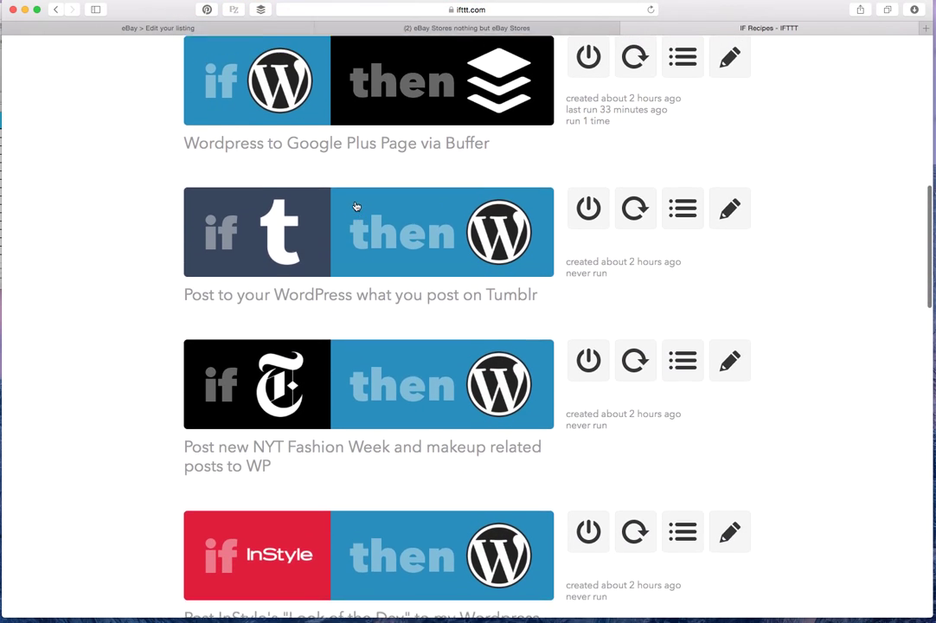
scroll(347, 206, "up", 1)
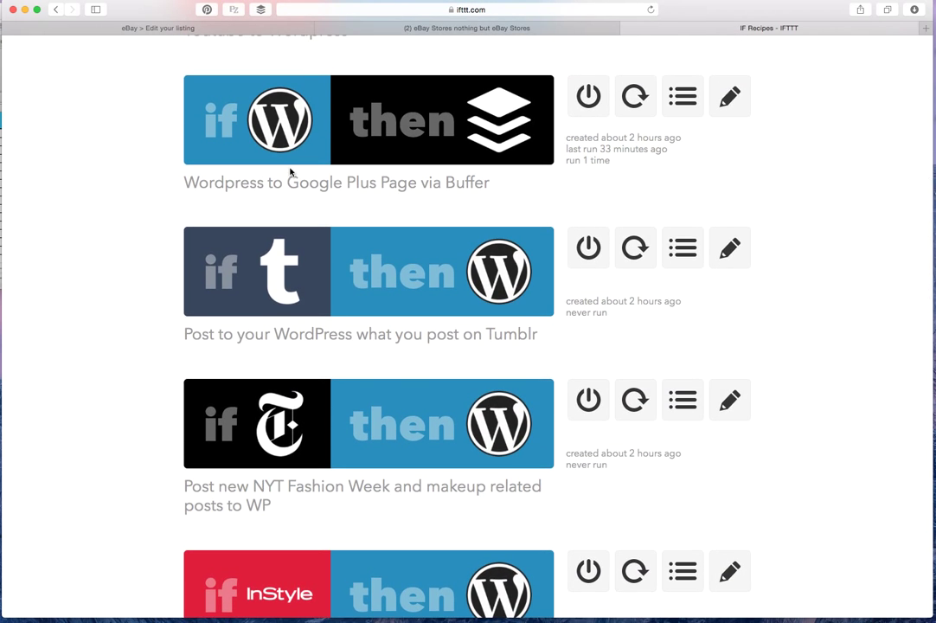
scroll(291, 172, "up", 3)
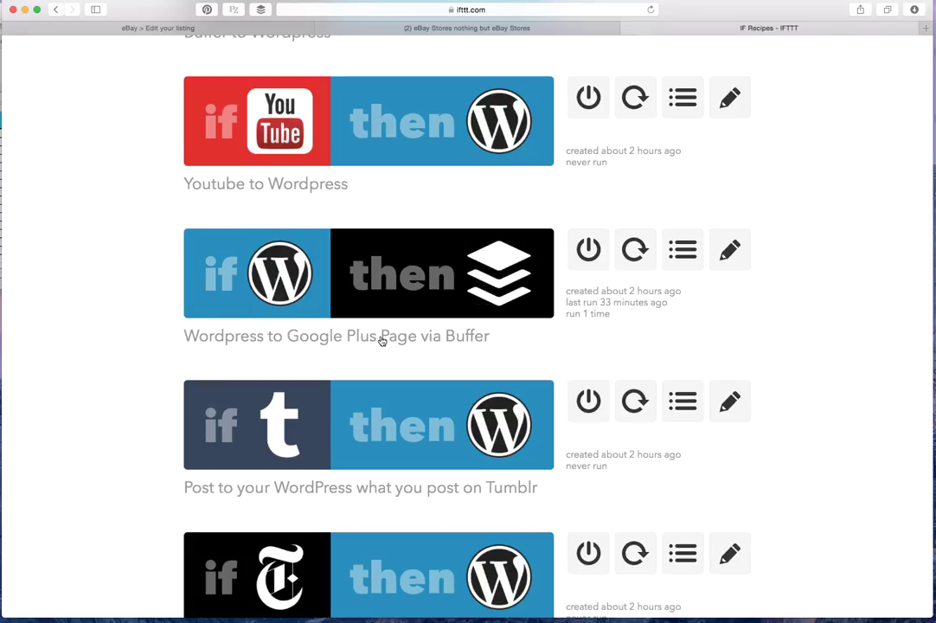
Continue down the list to the Auto post eBay listing to Twitter recipe
scroll(333, 288, "down", 3)
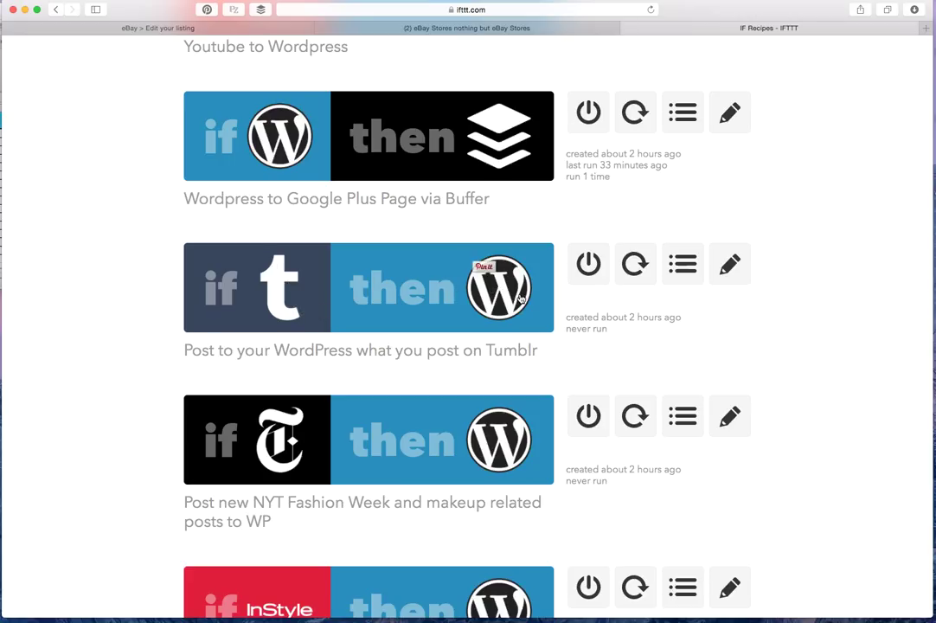
scroll(520, 299, "down", 2)
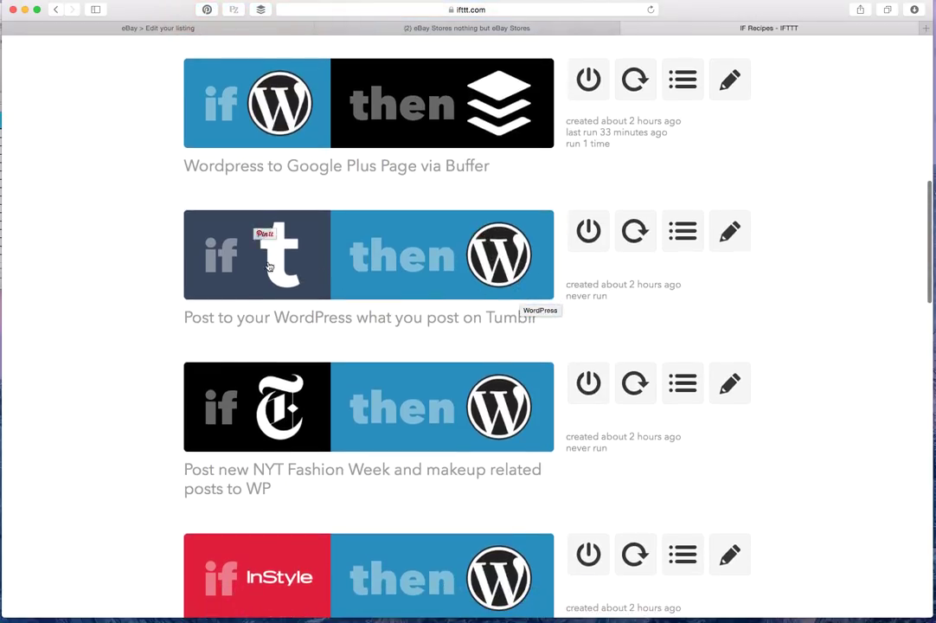
scroll(540, 303, "down", 3)
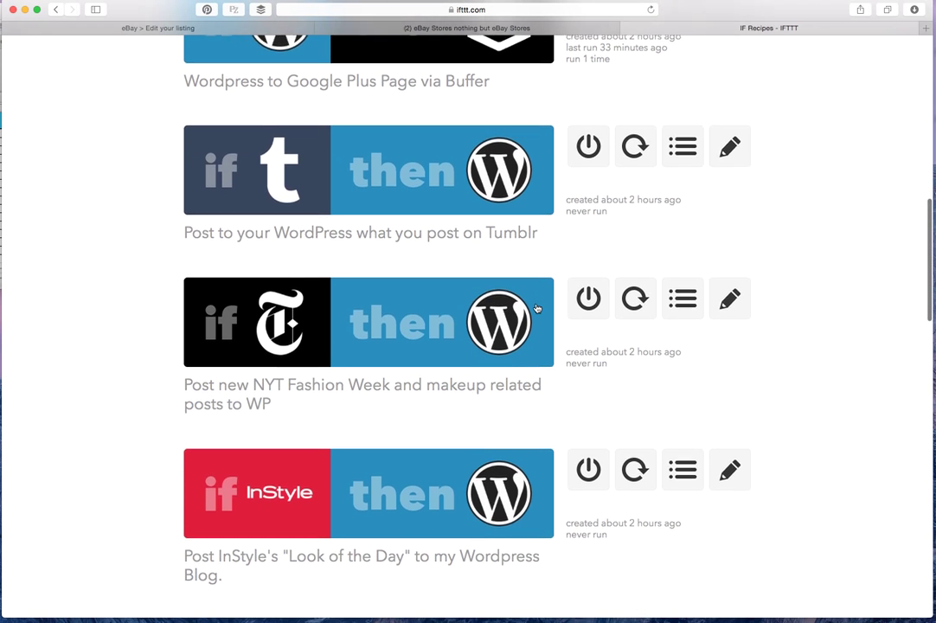
scroll(537, 308, "down", 2)
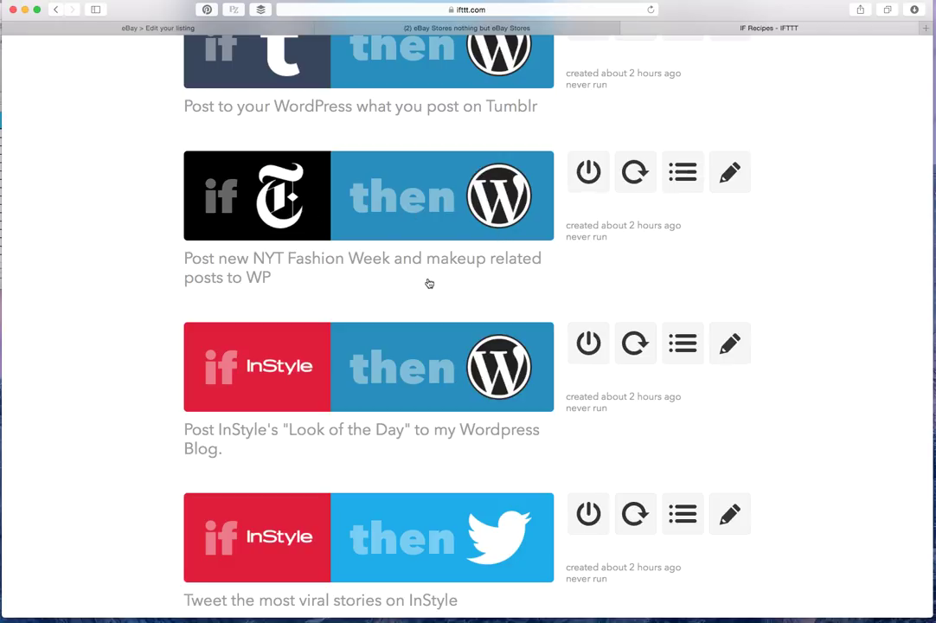
mouse_move(279, 214)
mouse_move(526, 215)
scroll(526, 215, "down", 3)
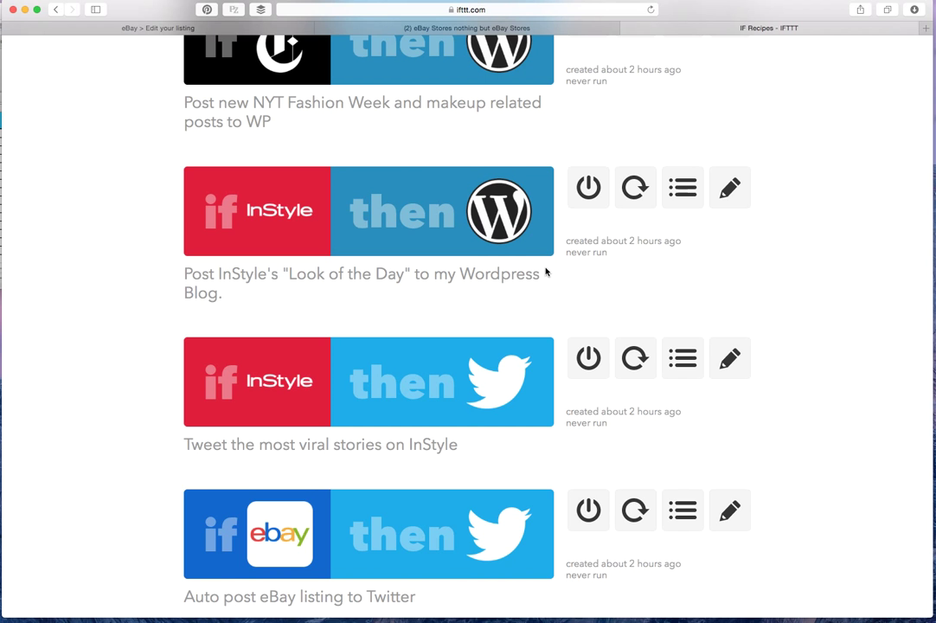
scroll(546, 272, "down", 5)
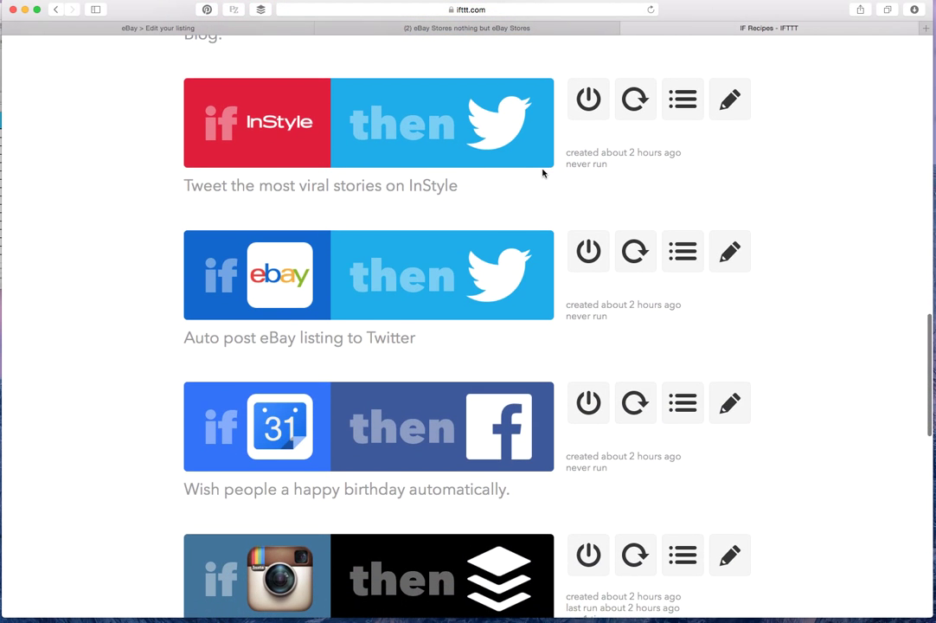
scroll(508, 186, "down", 3)
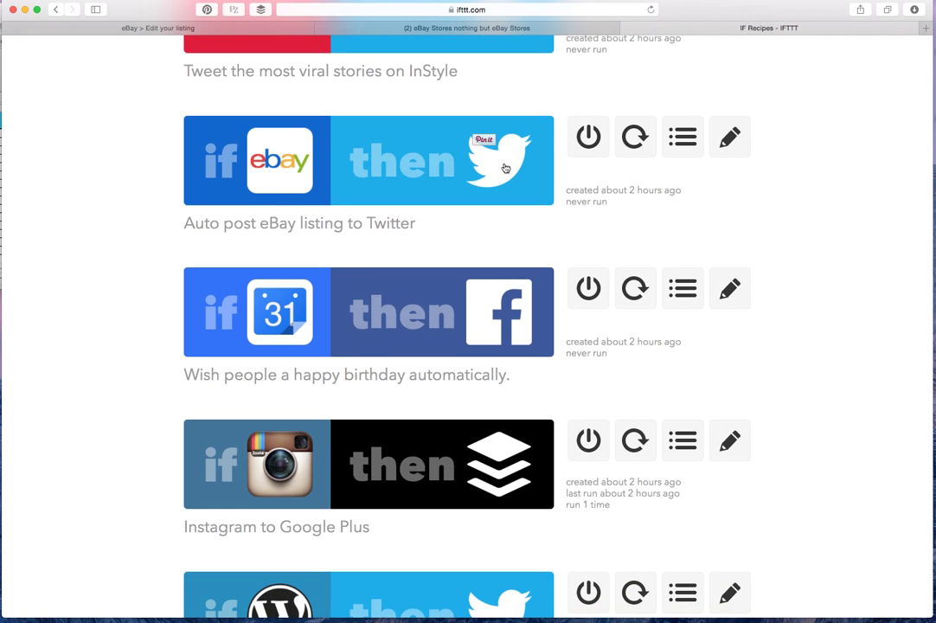
Open Auto post eBay listing to Twitter and inspect its seller trigger and tweet template
left_click(355, 190)
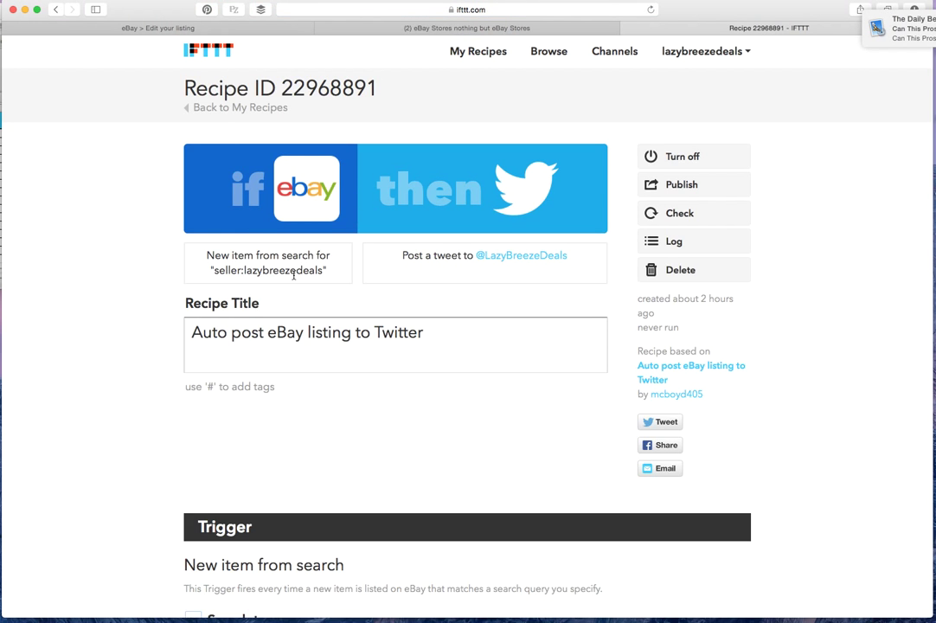
left_click_drag(245, 270, 325, 269)
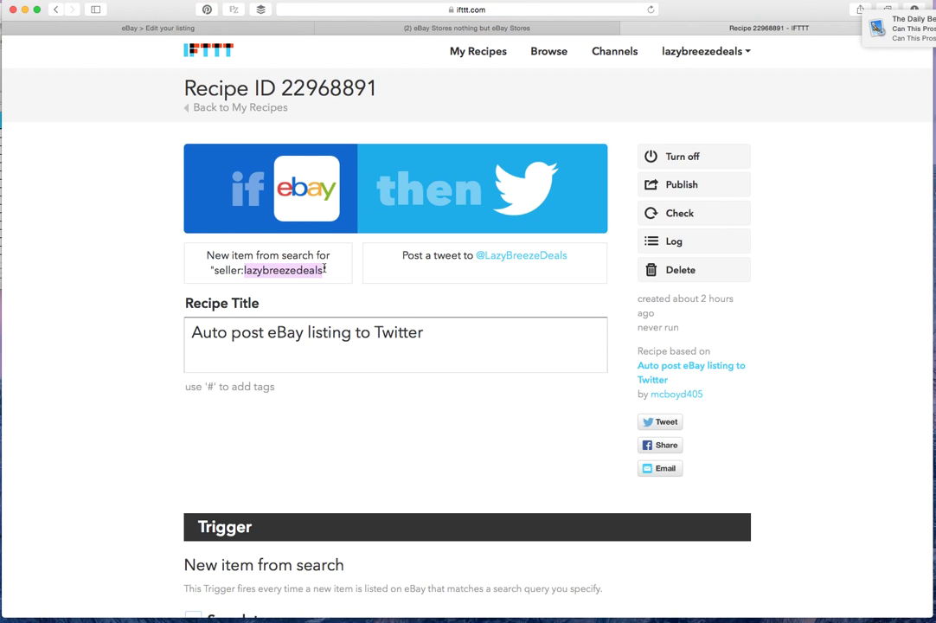
scroll(309, 333, "down", 10)
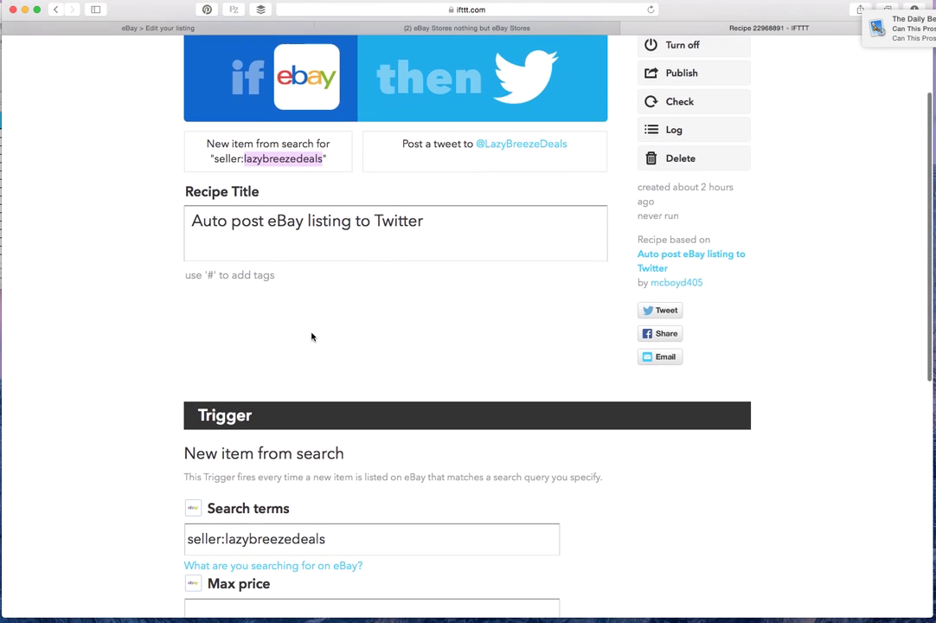
scroll(259, 372, "down", 3)
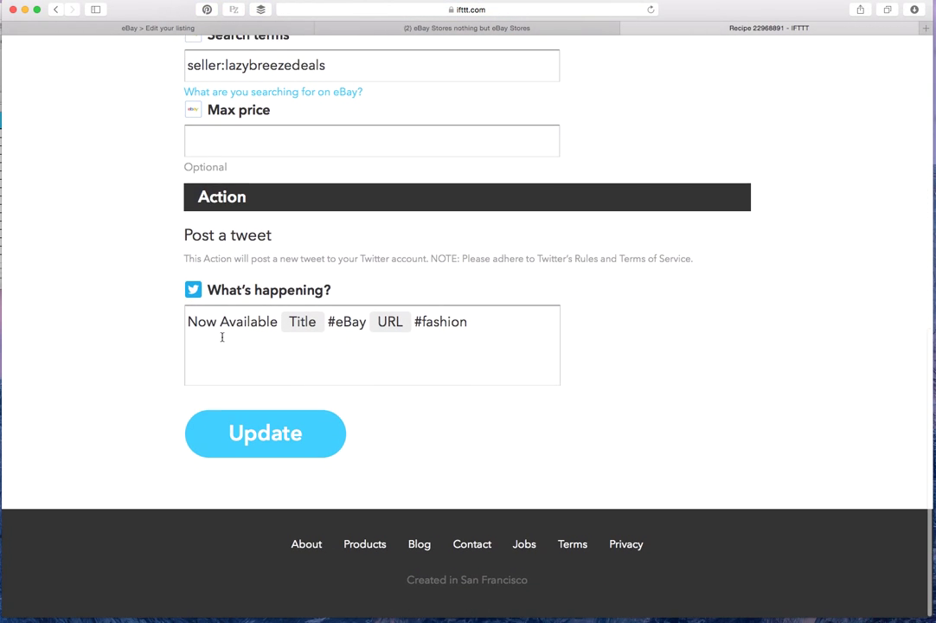
left_click(211, 324)
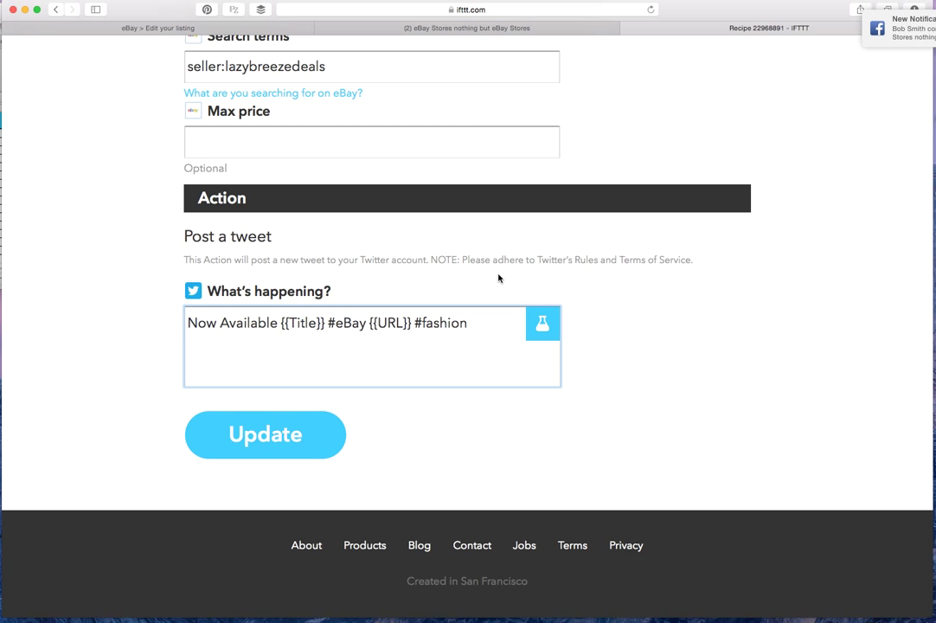
scroll(498, 278, "up", 10)
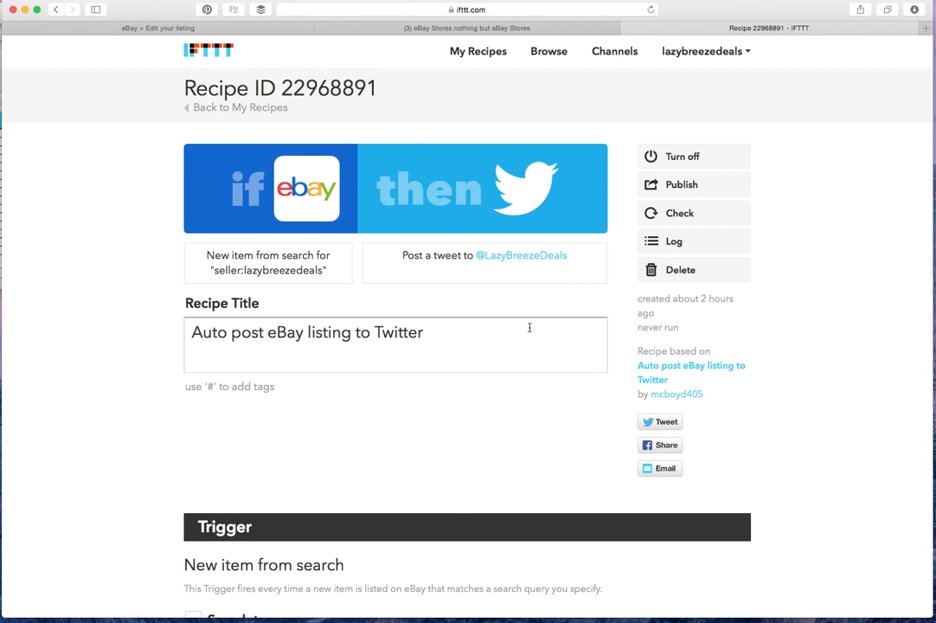
left_click(57, 9)
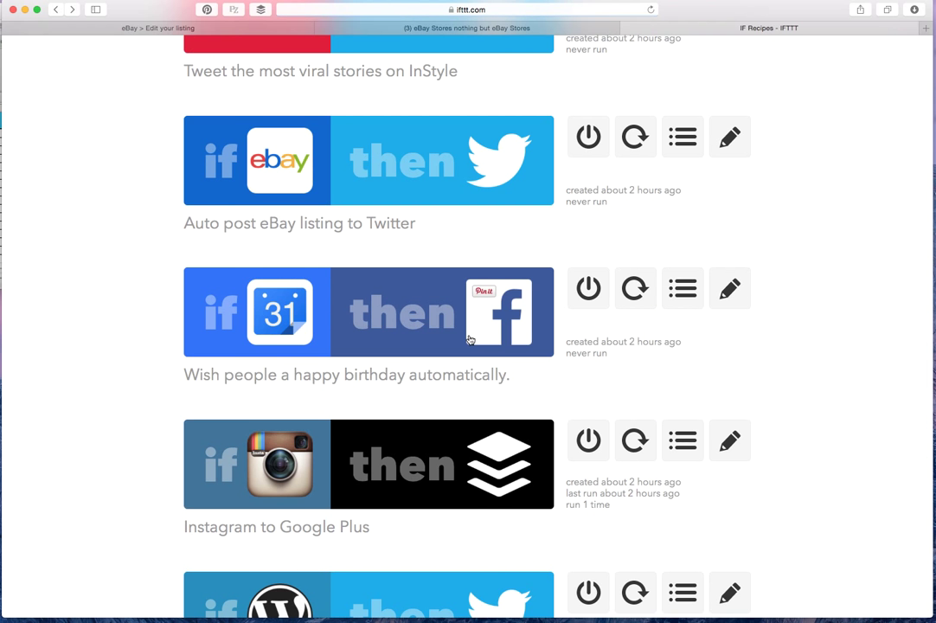
scroll(475, 321, "down", 3)
scroll(450, 321, "down", 2)
scroll(430, 298, "down", 5)
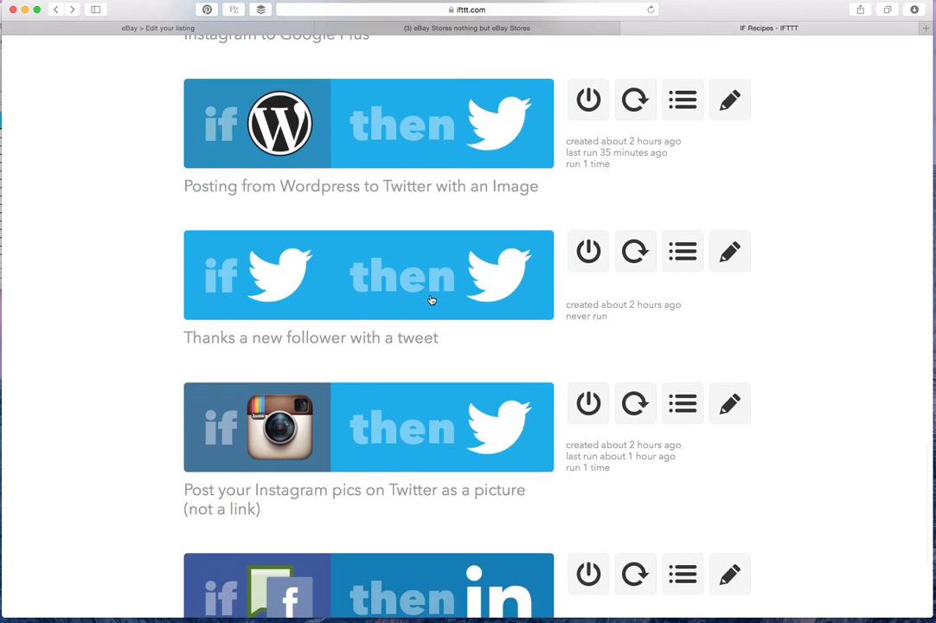
scroll(433, 300, "up", 5)
scroll(435, 303, "down", 2)
scroll(429, 307, "up", 5)
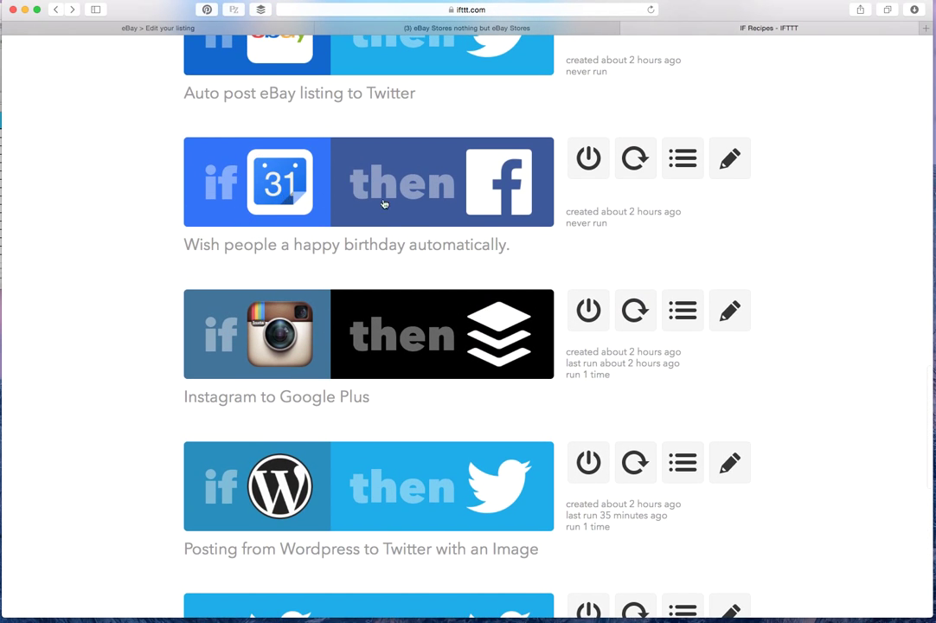
scroll(435, 271, "down", 3)
scroll(434, 272, "down", 4)
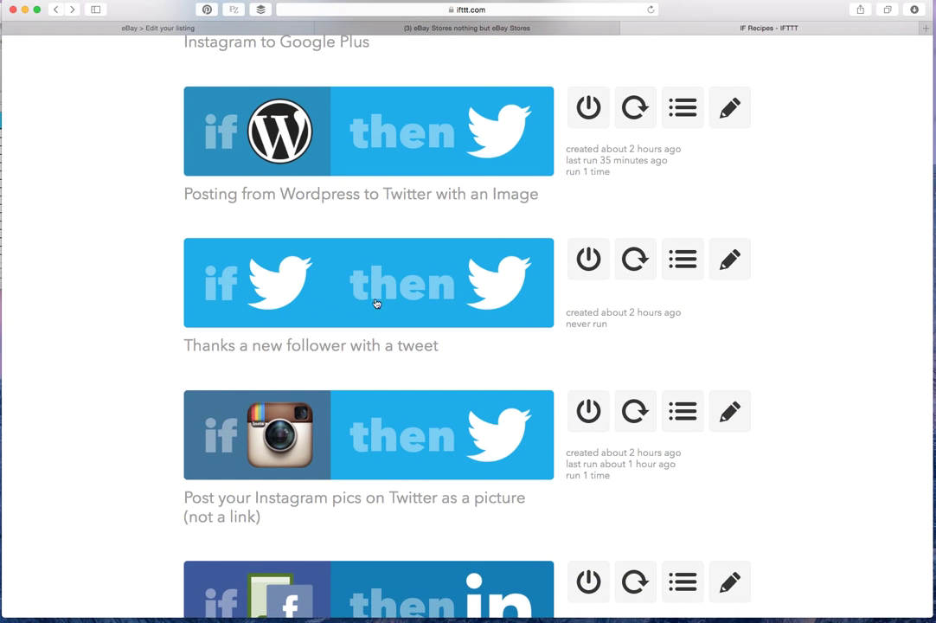
scroll(442, 299, "down", 5)
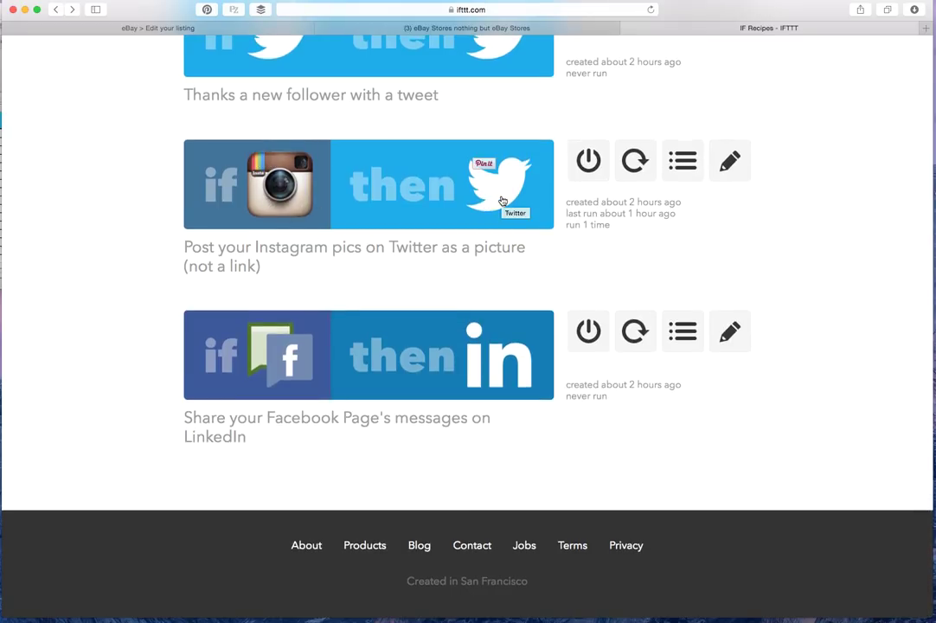
scroll(502, 201, "up", 20)
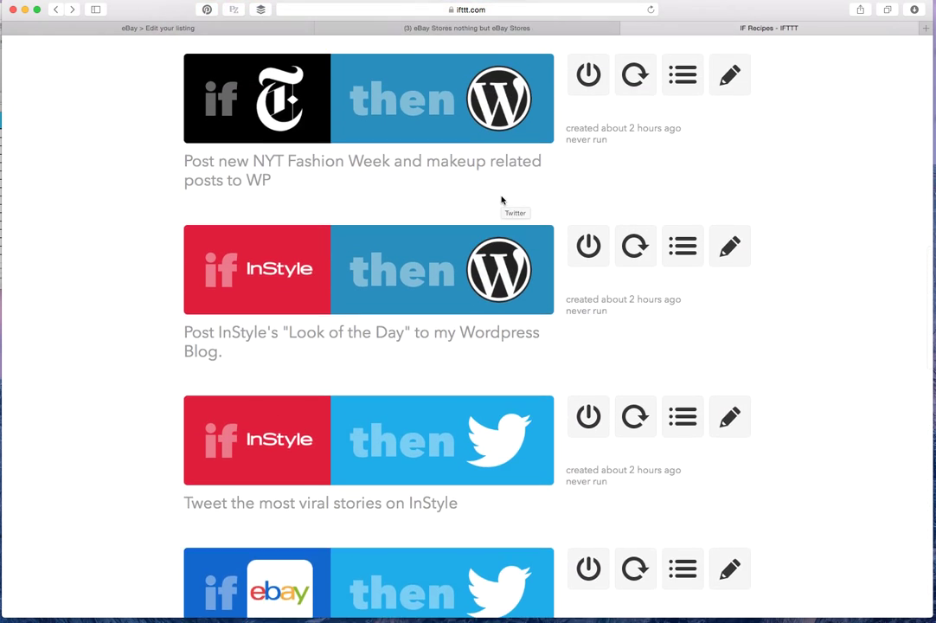
scroll(502, 200, "up", 5)
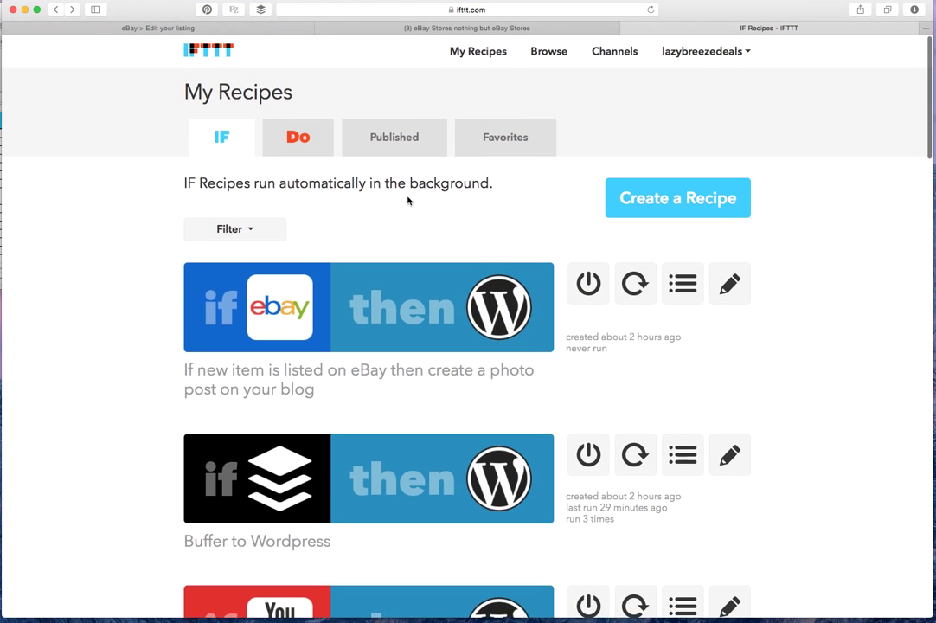
Go to Browse, scroll the trending recipes and search for 'ebay'
left_click(544, 52)
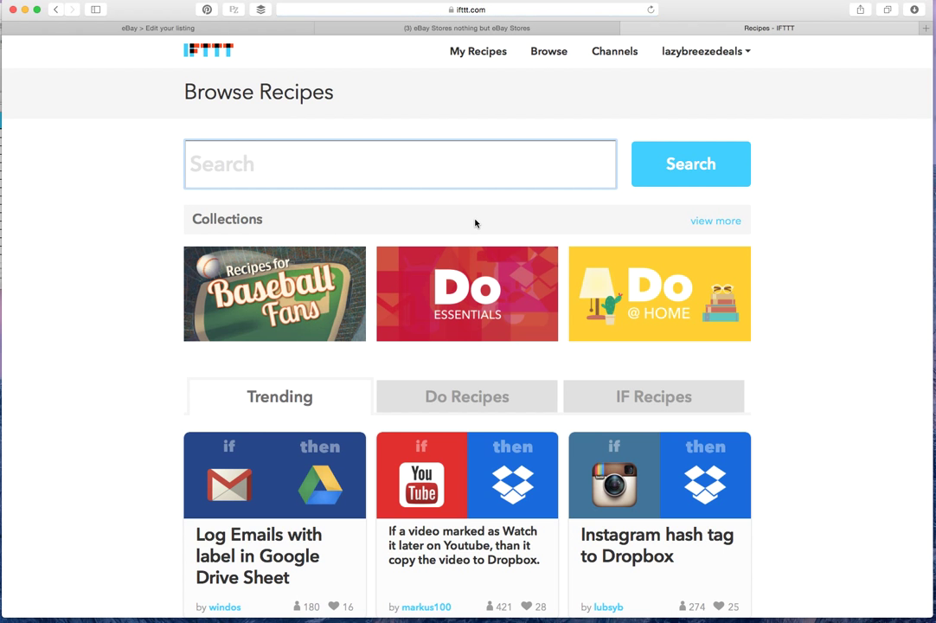
scroll(475, 223, "down", 10)
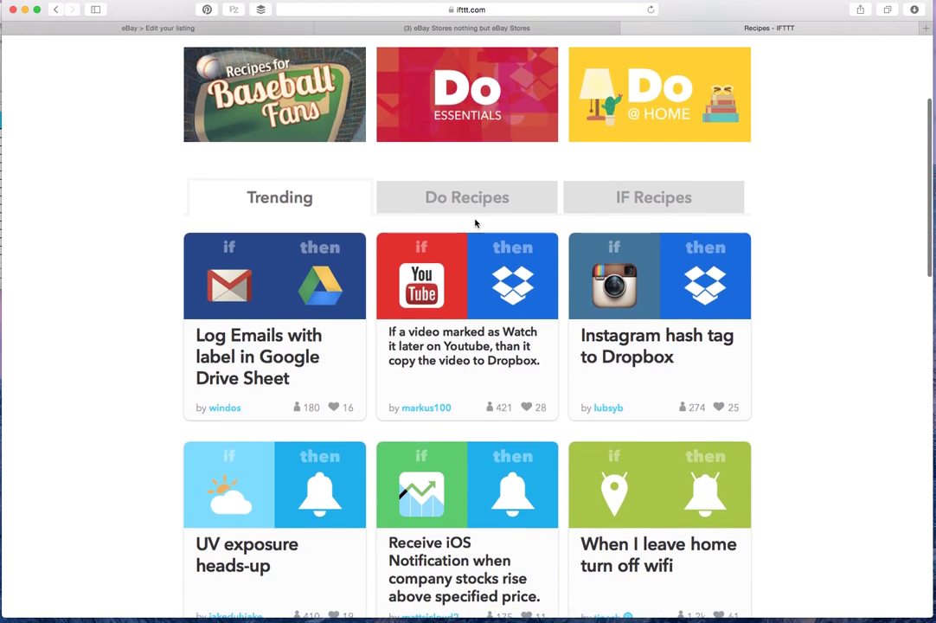
scroll(476, 223, "down", 3)
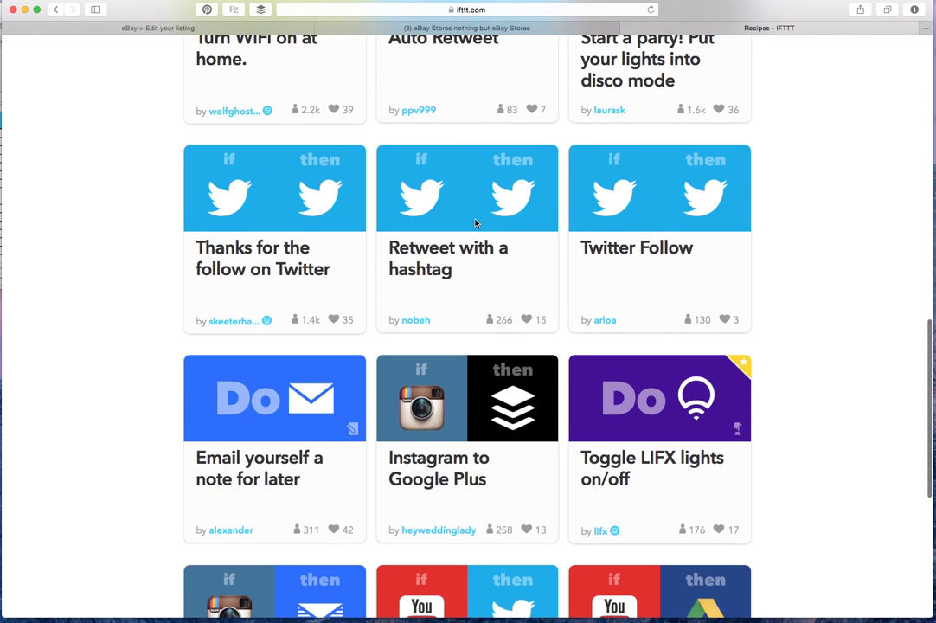
scroll(481, 221, "up", 2)
scroll(482, 220, "up", 10)
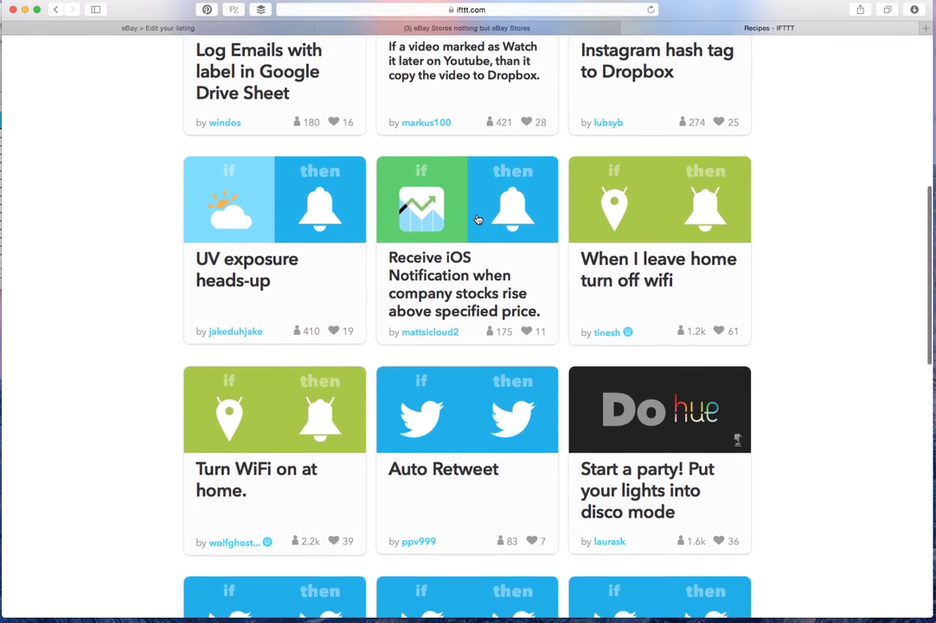
scroll(355, 209, "up", 2)
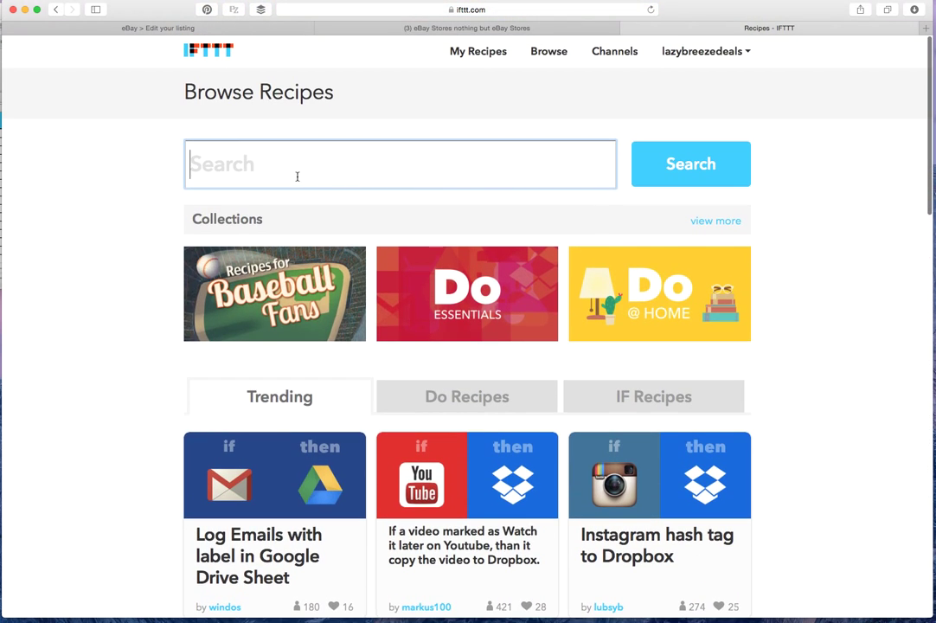
type("ebay")
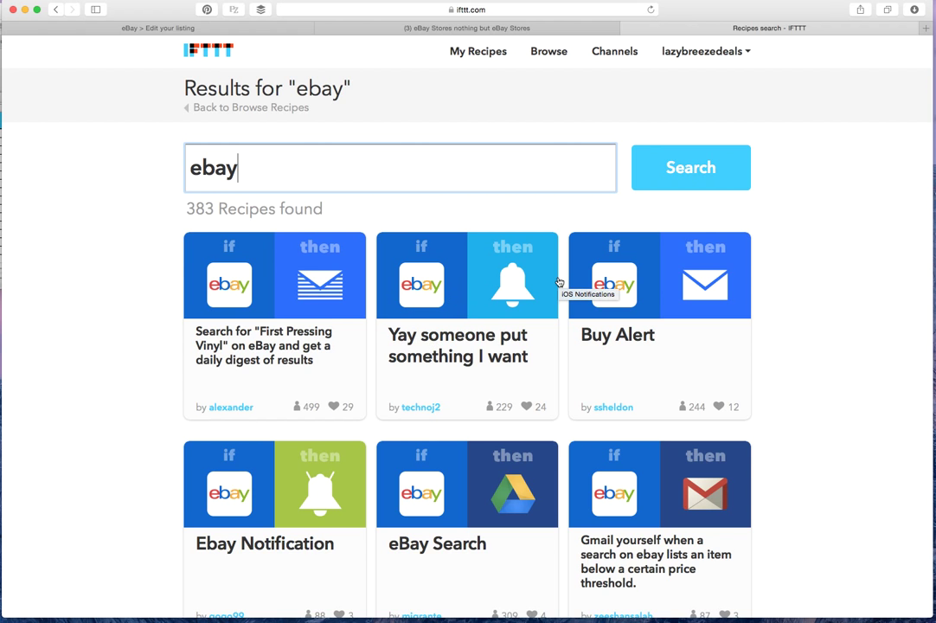
scroll(559, 282, "down", 5)
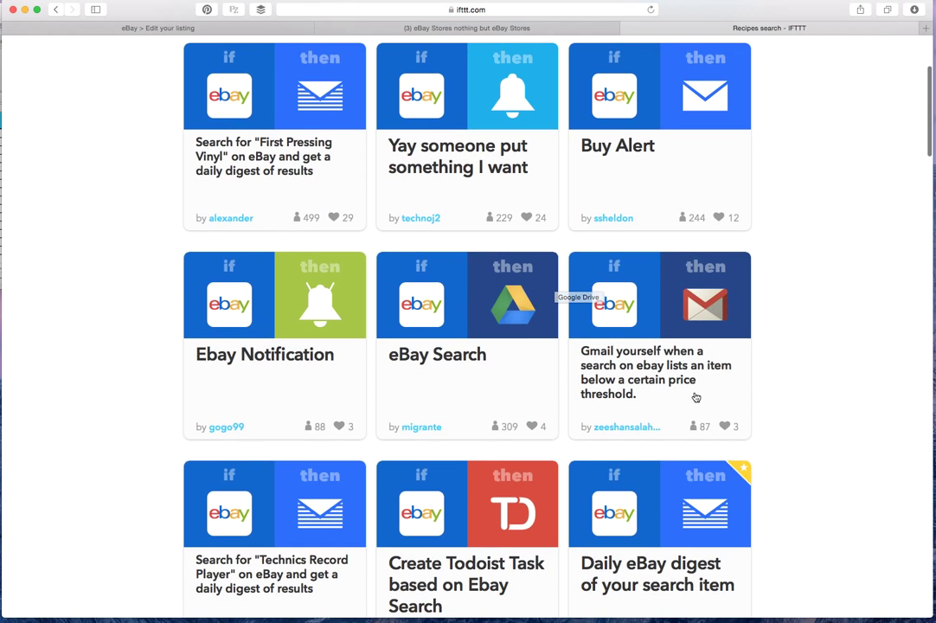
scroll(696, 395, "down", 5)
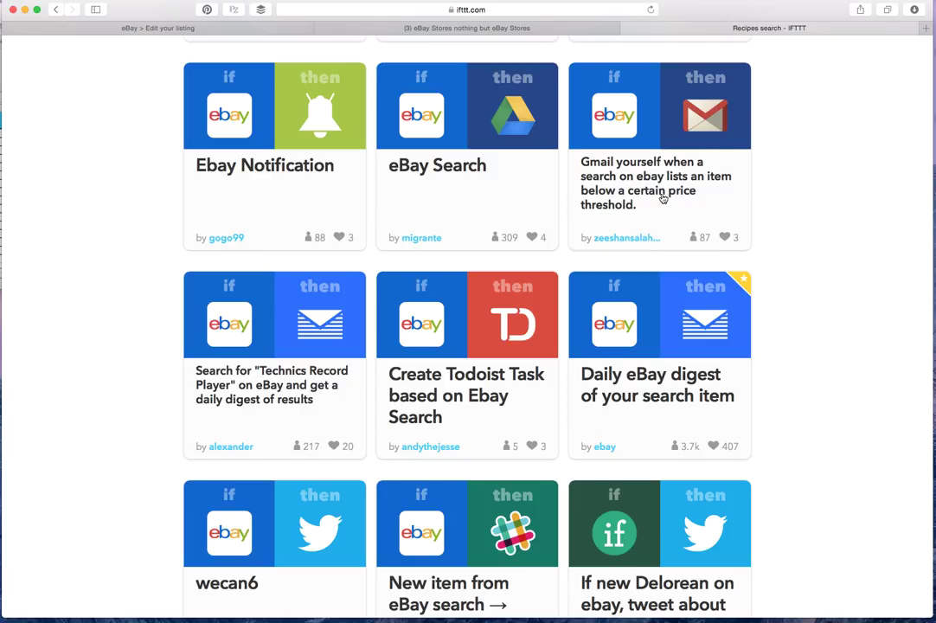
scroll(649, 225, "up", 1)
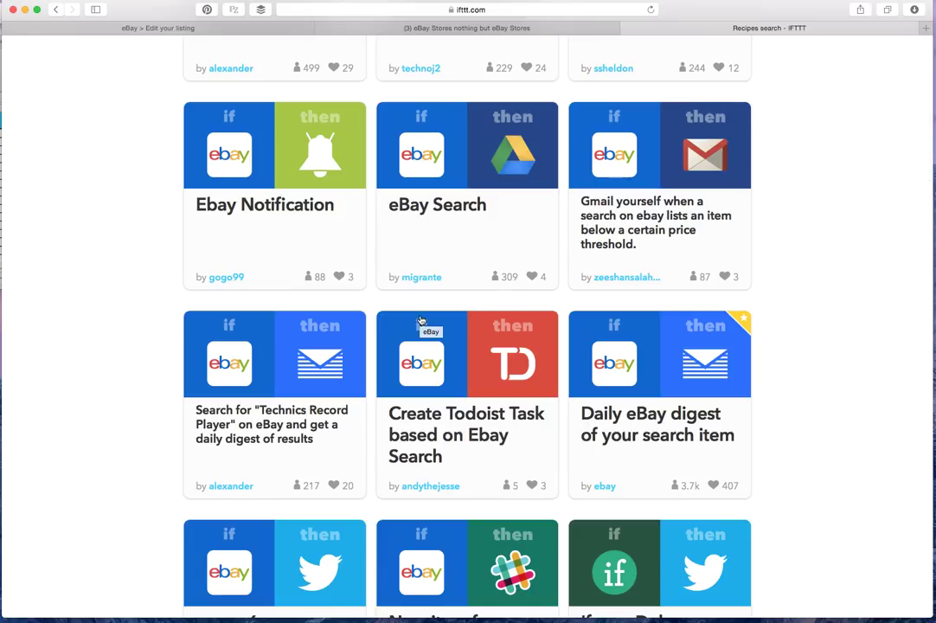
scroll(422, 321, "down", 5)
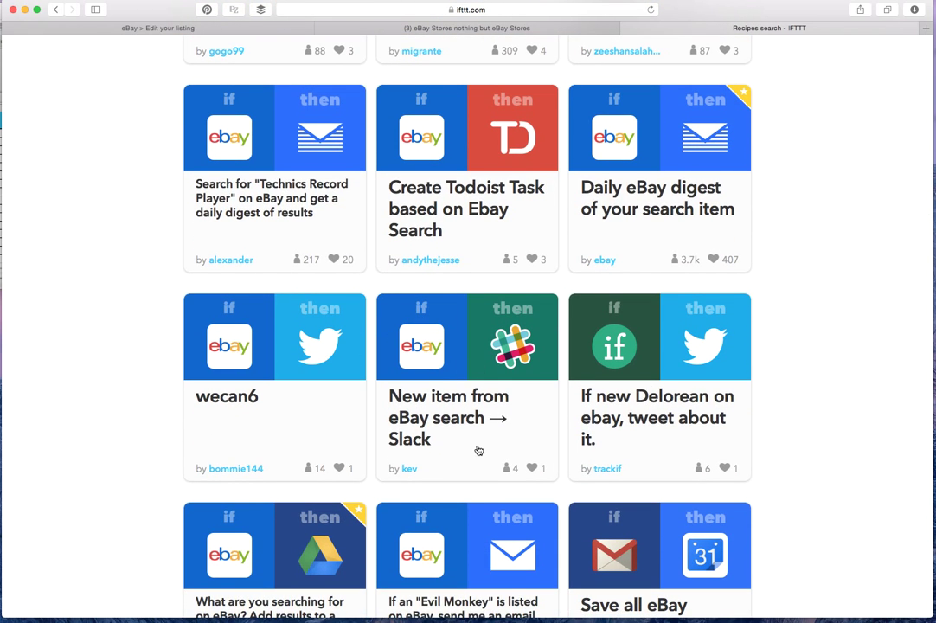
scroll(479, 450, "down", 5)
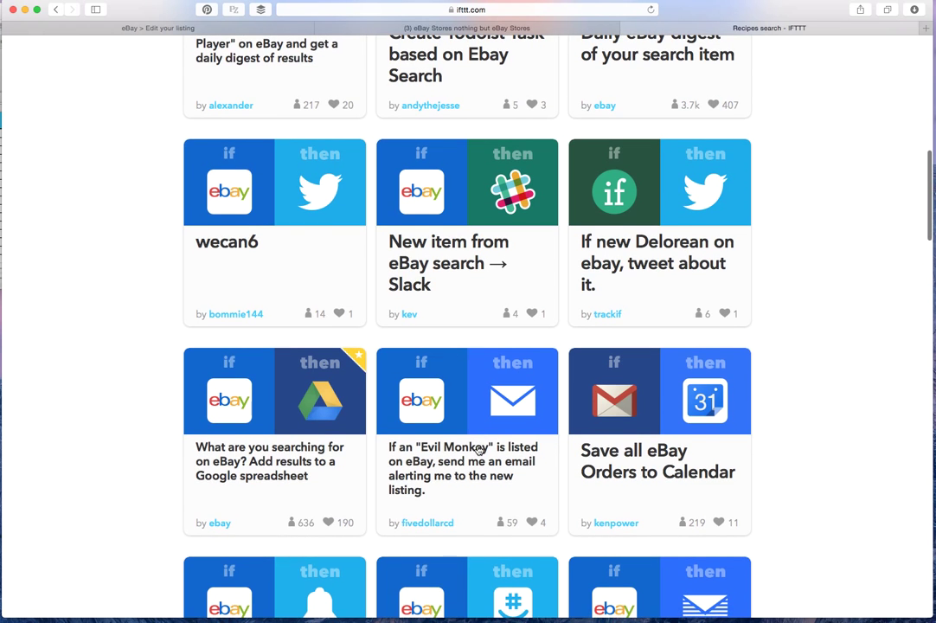
scroll(479, 450, "down", 5)
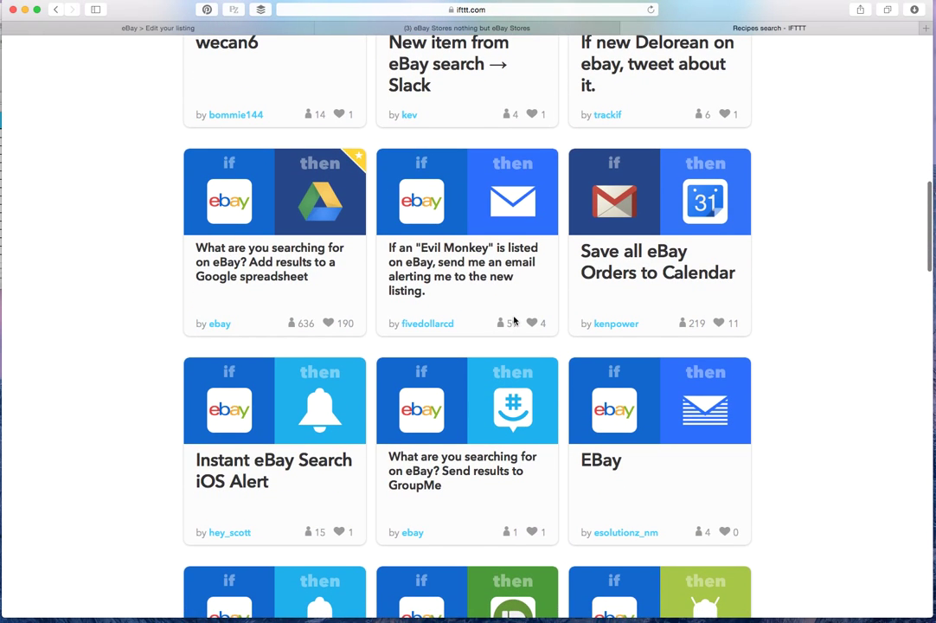
scroll(493, 303, "down", 1)
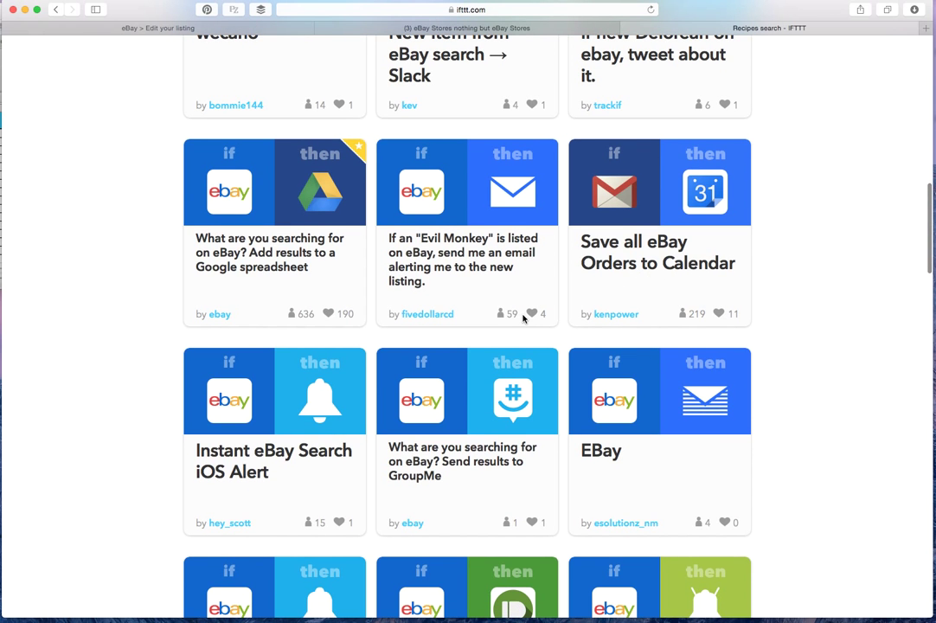
scroll(522, 319, "down", 5)
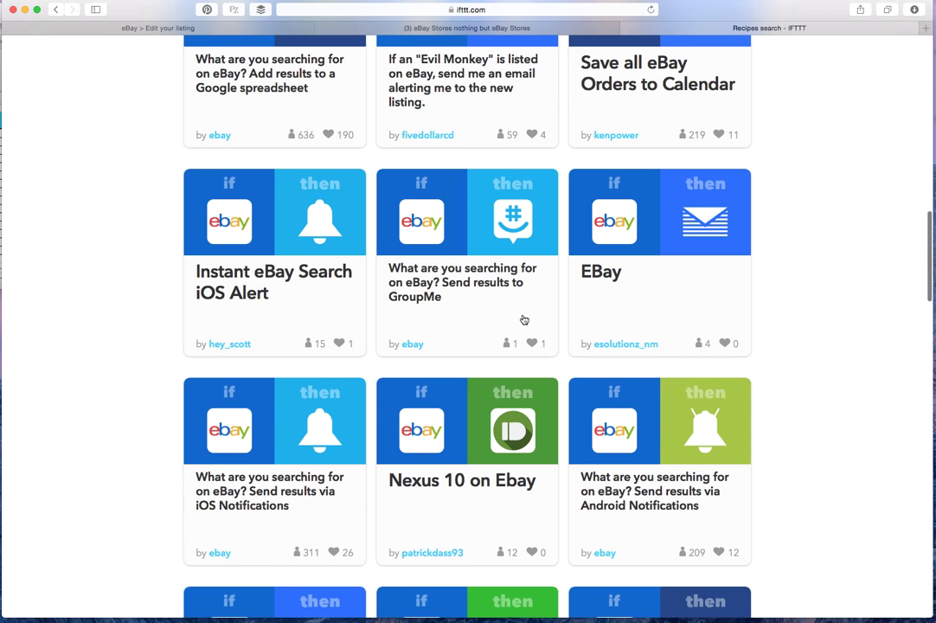
scroll(523, 319, "down", 10)
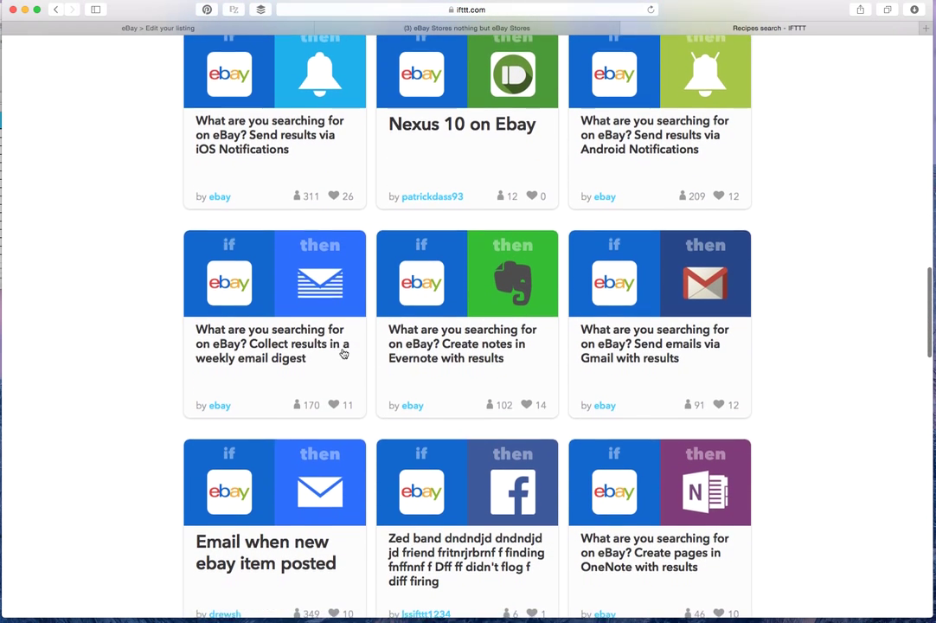
scroll(395, 371, "down", 4)
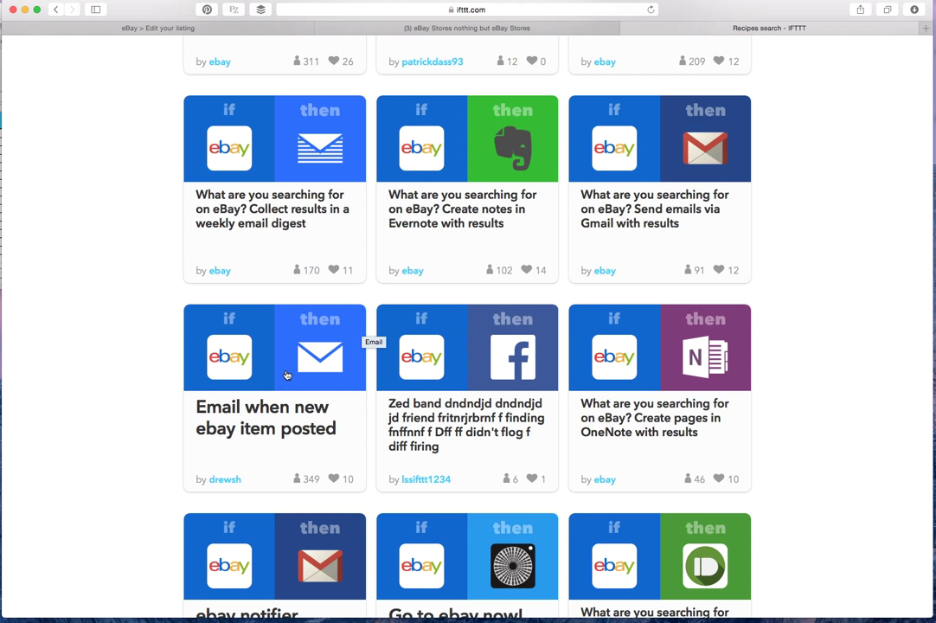
scroll(287, 375, "down", 8)
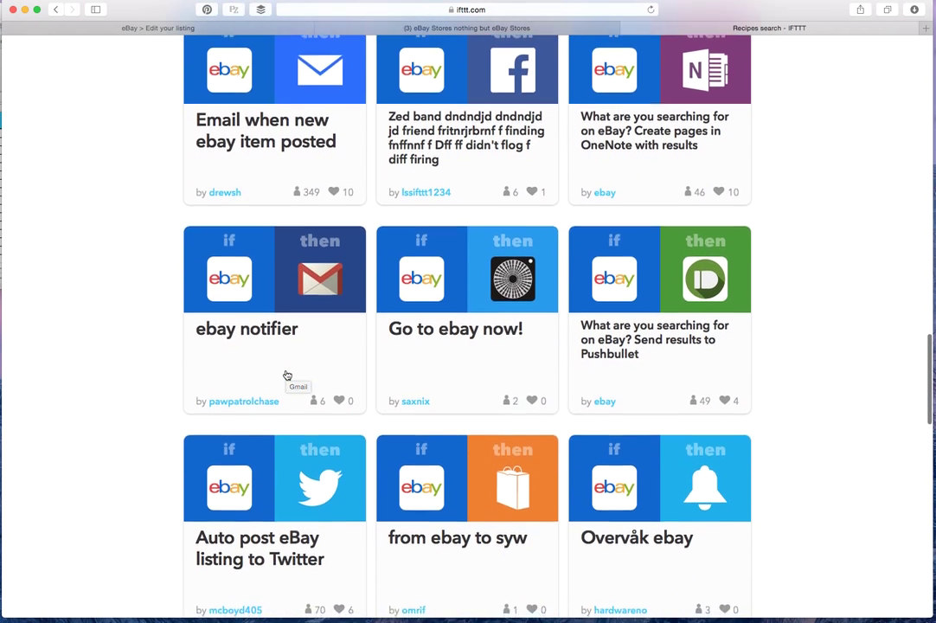
scroll(287, 375, "down", 8)
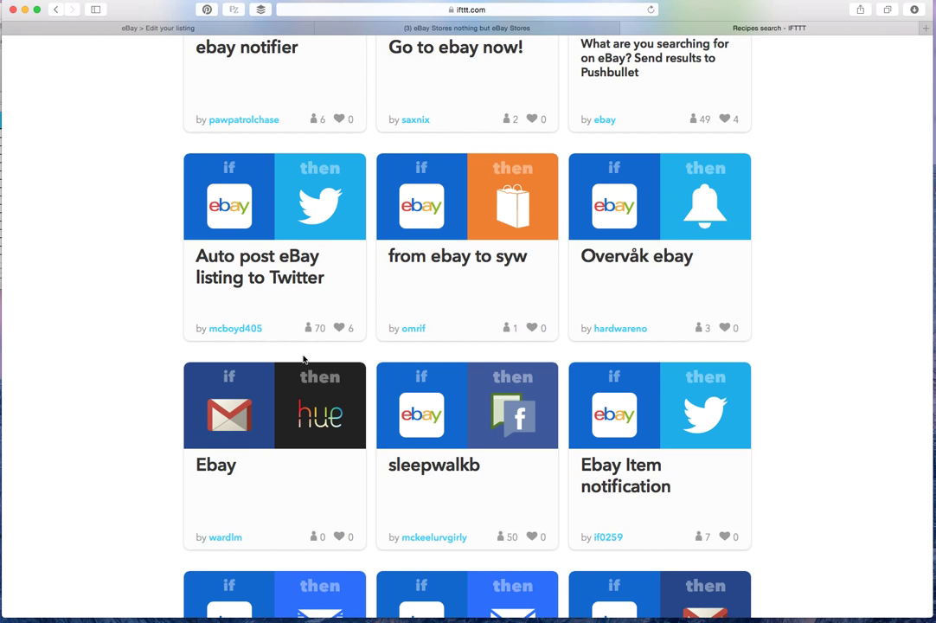
scroll(303, 360, "down", 9)
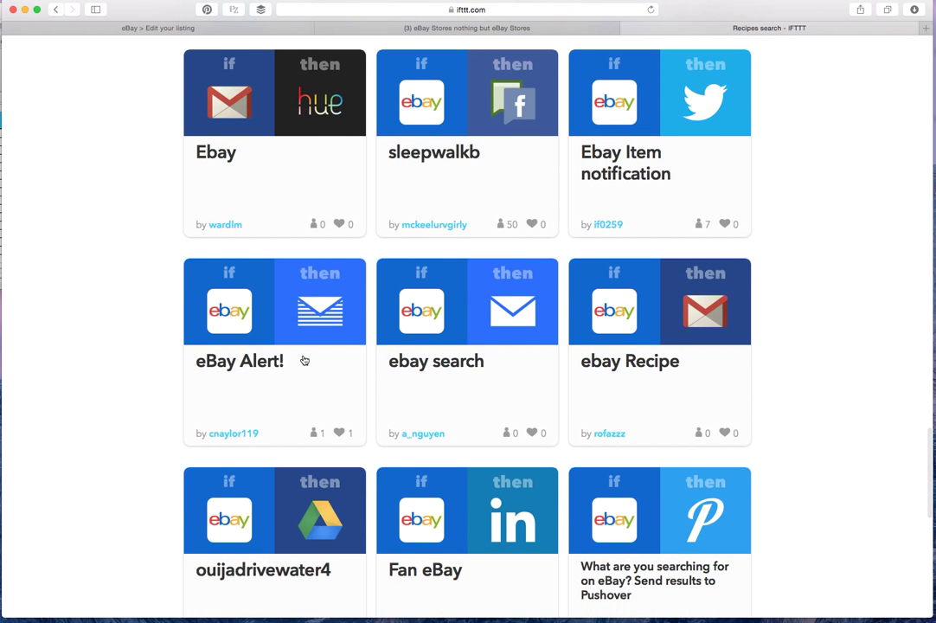
scroll(304, 360, "down", 6)
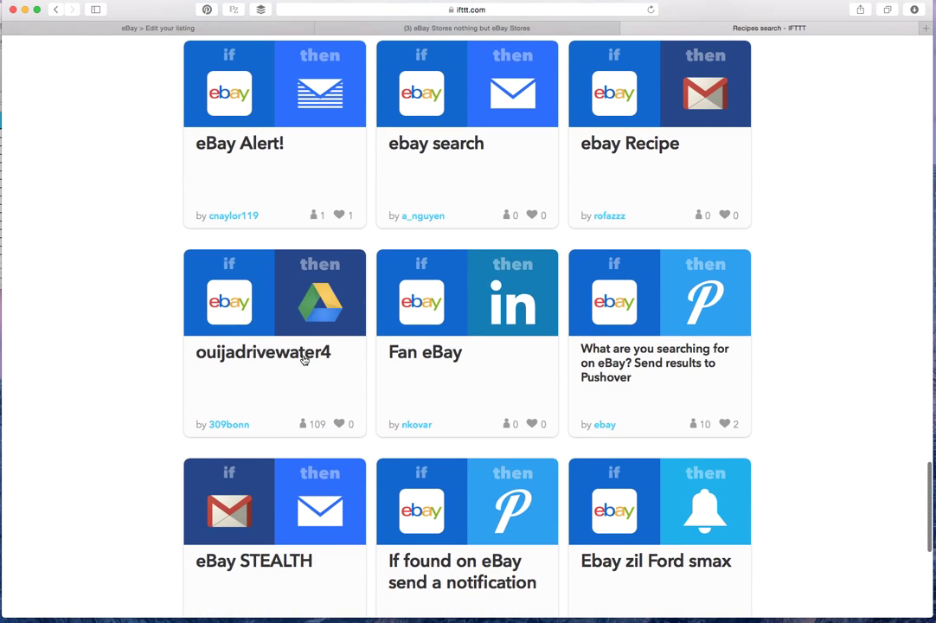
scroll(304, 360, "down", 10)
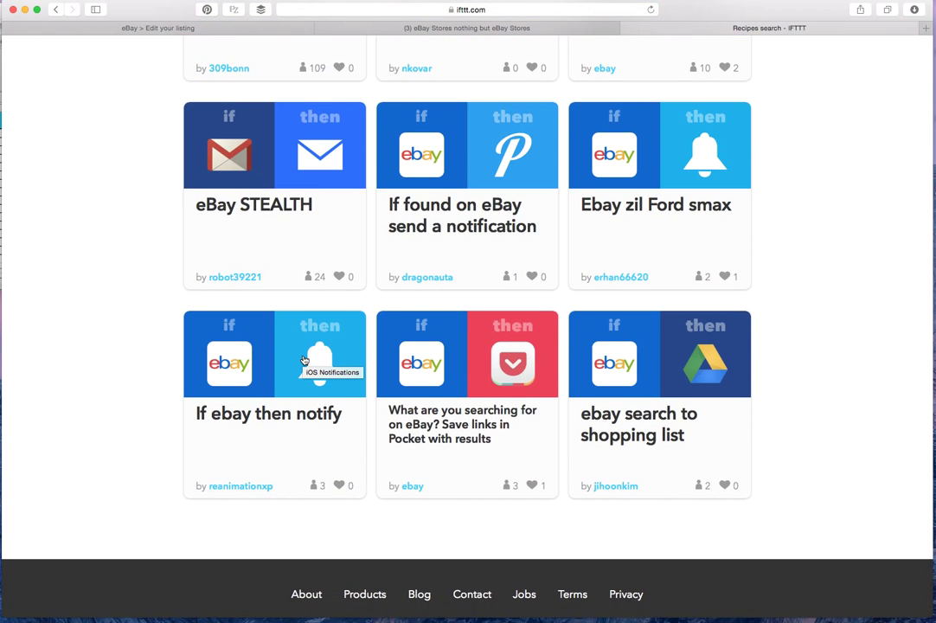
scroll(574, 388, "up", 20)
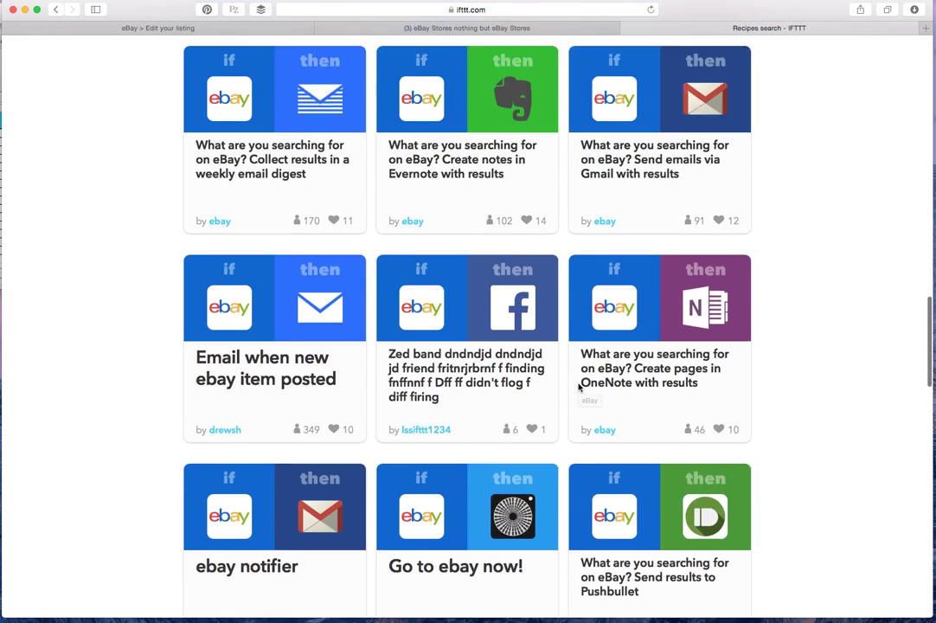
scroll(580, 389, "up", 15)
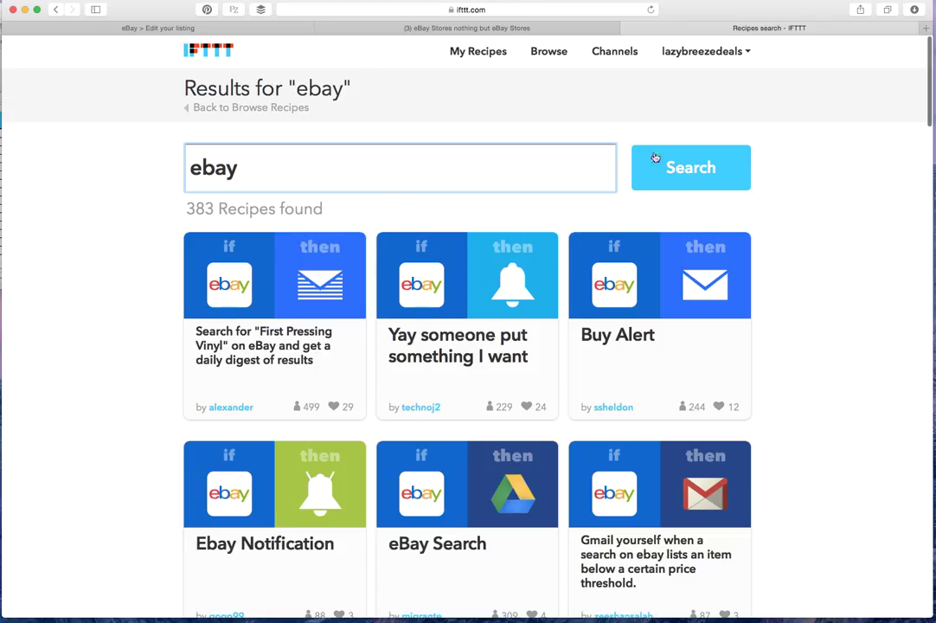
Glance at the account menu, then leave the 383-result 'ebay' search for My Recipes
left_click(679, 52)
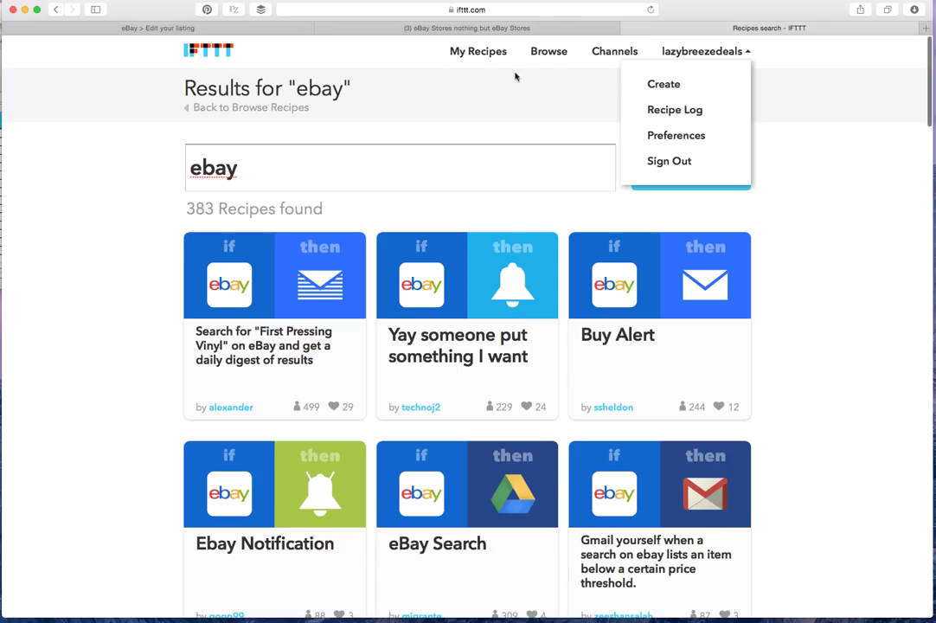
left_click(487, 53)
left_click(466, 54)
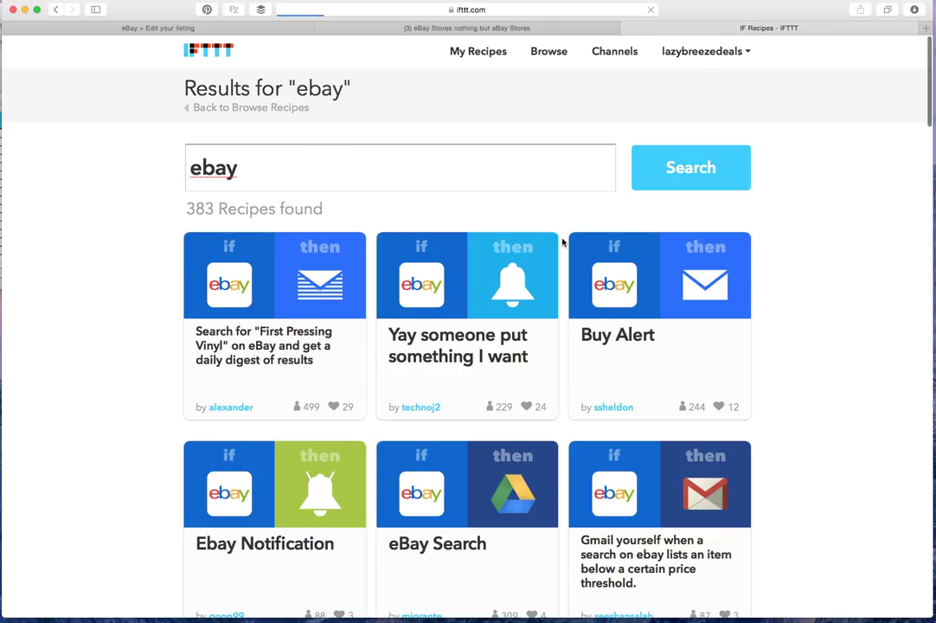